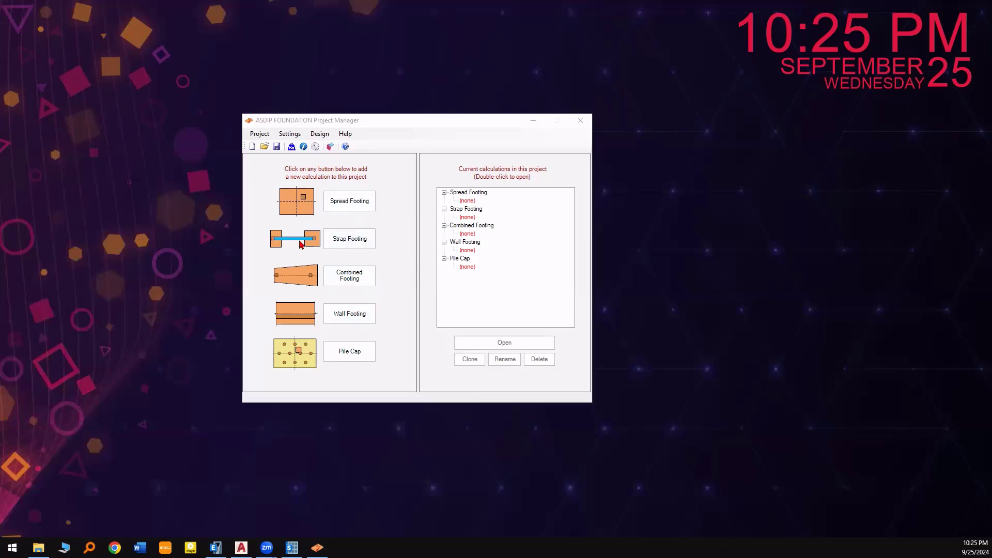
# Add a strap footing calculation named FOOTING to the project and open it for design
pyautogui.click(354, 278)
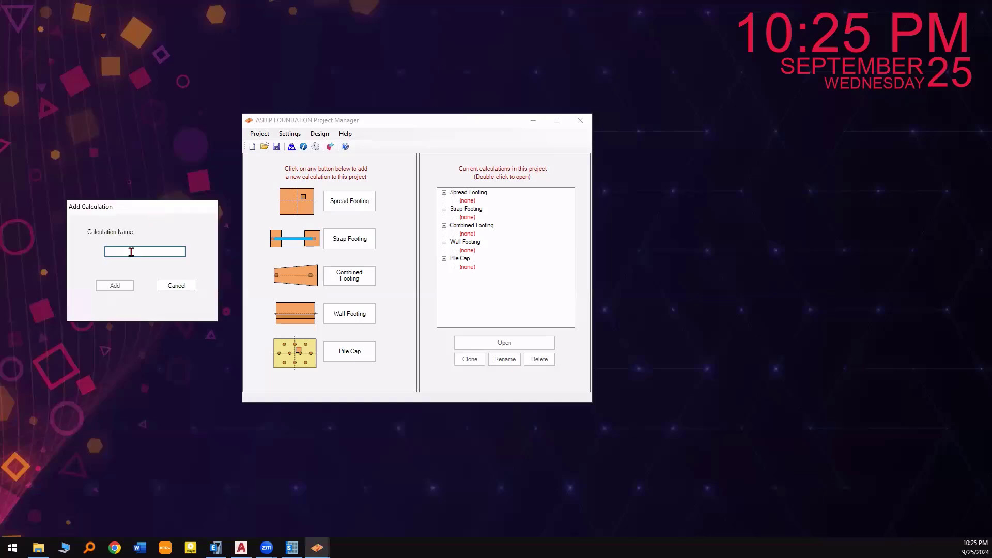
pyautogui.click(190, 286)
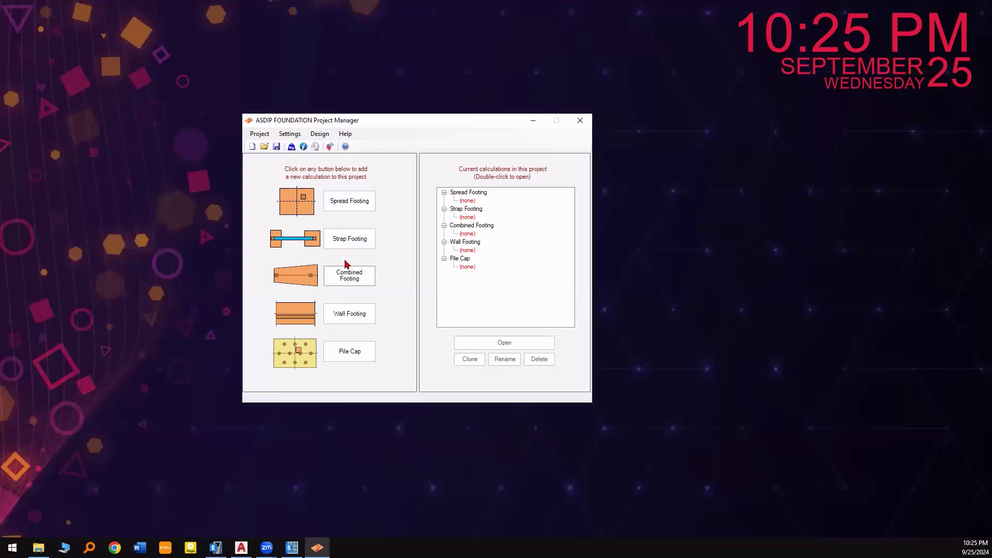
pyautogui.click(362, 249)
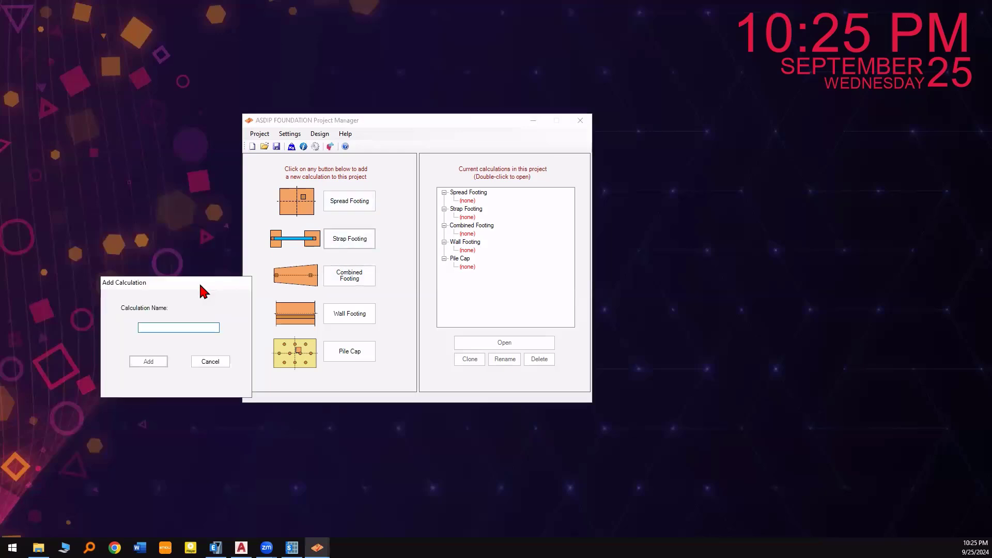
pyautogui.write('G')
pyautogui.write('FO')
pyautogui.press('Return')
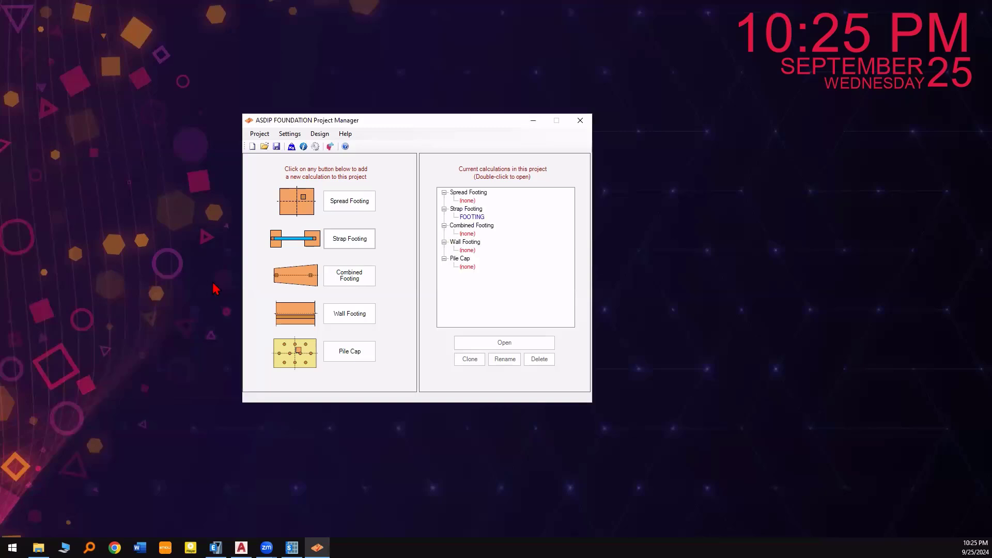
pyautogui.click(472, 217)
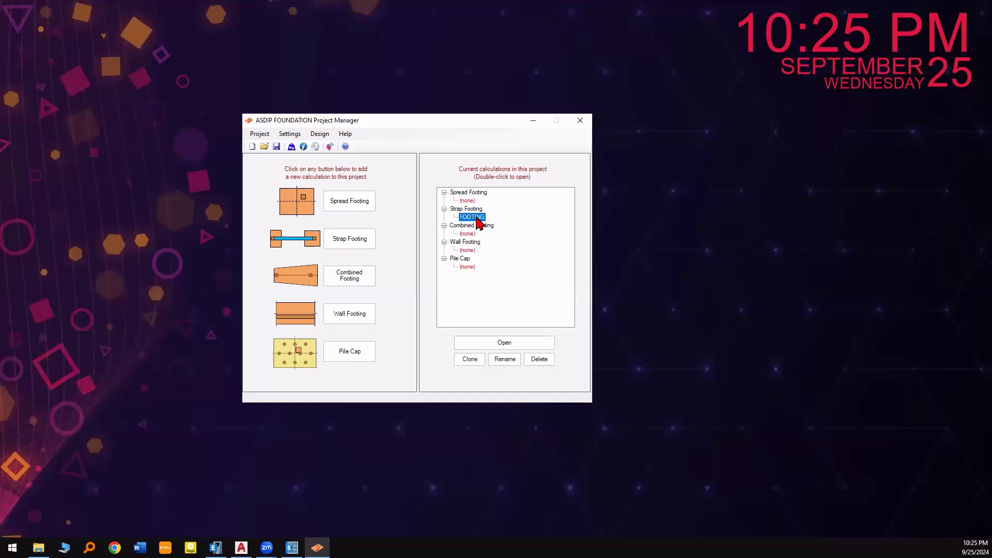
pyautogui.click(500, 341)
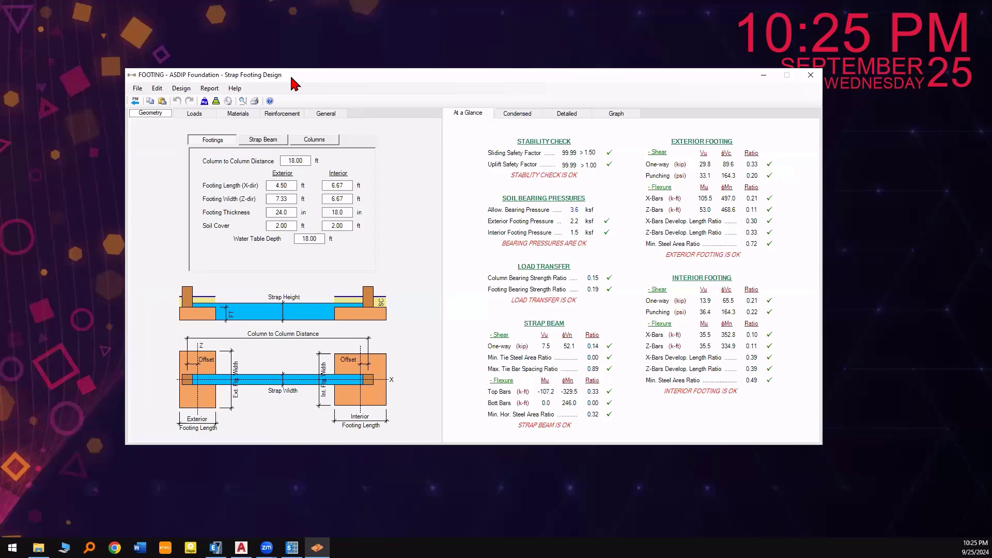
# Examine the footing geometry inputs and the summary of stability, bearing, strap beam and footing design checks
pyautogui.click(970, 198)
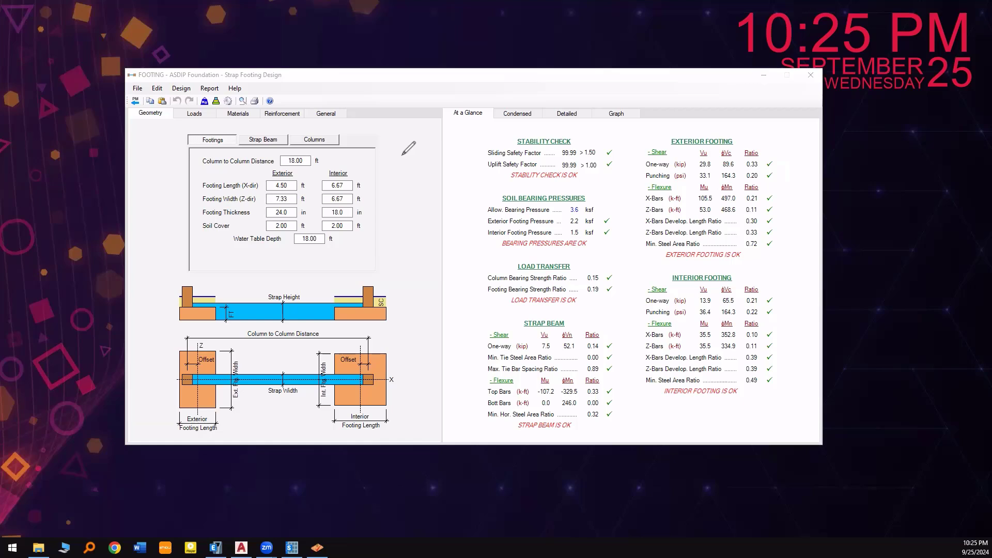
pyautogui.moveTo(382, 142)
pyautogui.mouseDown()
pyautogui.moveTo(301, 119)
pyautogui.moveTo(186, 136)
pyautogui.moveTo(156, 324)
pyautogui.moveTo(209, 419)
pyautogui.moveTo(413, 376)
pyautogui.moveTo(395, 137)
pyautogui.moveTo(358, 130)
pyautogui.mouseUp()
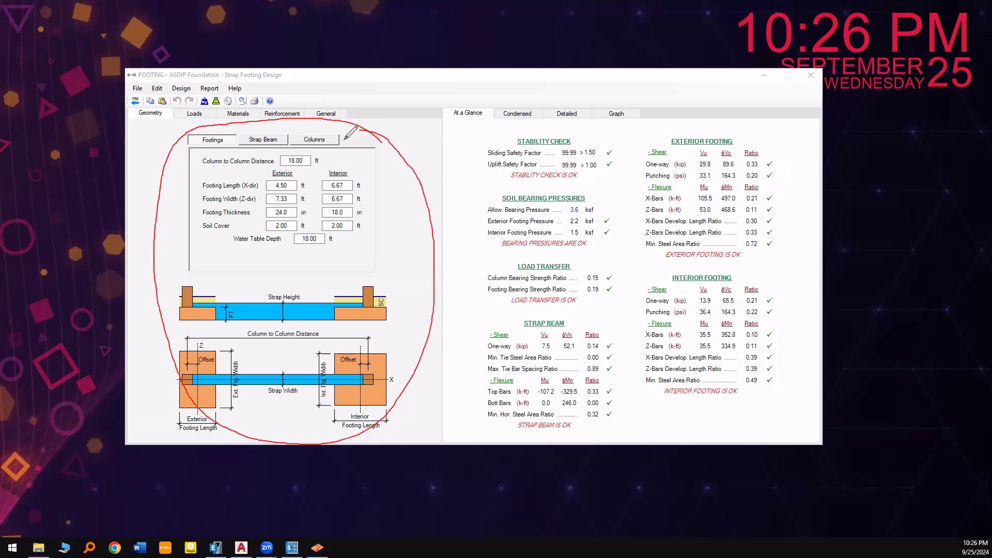
pyautogui.moveTo(501, 130)
pyautogui.mouseDown()
pyautogui.moveTo(486, 173)
pyautogui.moveTo(470, 375)
pyautogui.moveTo(592, 440)
pyautogui.moveTo(781, 392)
pyautogui.moveTo(800, 157)
pyautogui.moveTo(646, 117)
pyautogui.moveTo(512, 120)
pyautogui.moveTo(498, 130)
pyautogui.mouseUp()
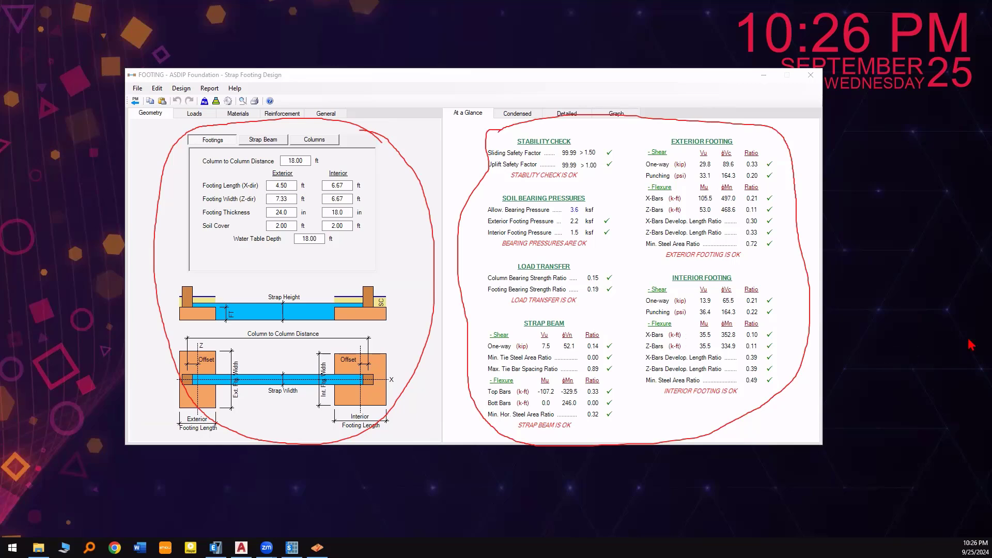
pyautogui.press('Escape')
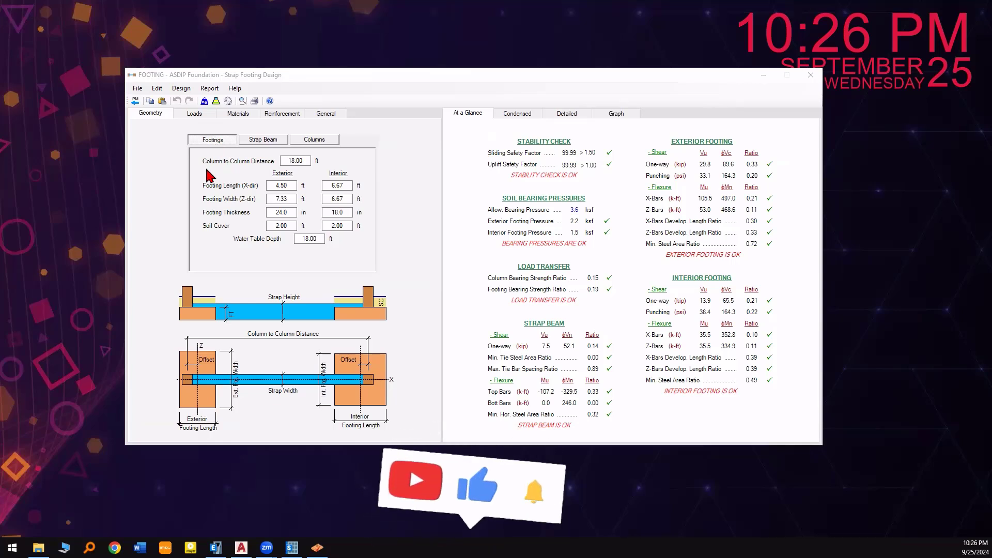
# Review the column-to-column distance and exterior footing length, and display the soil bearing graph
pyautogui.click(282, 164)
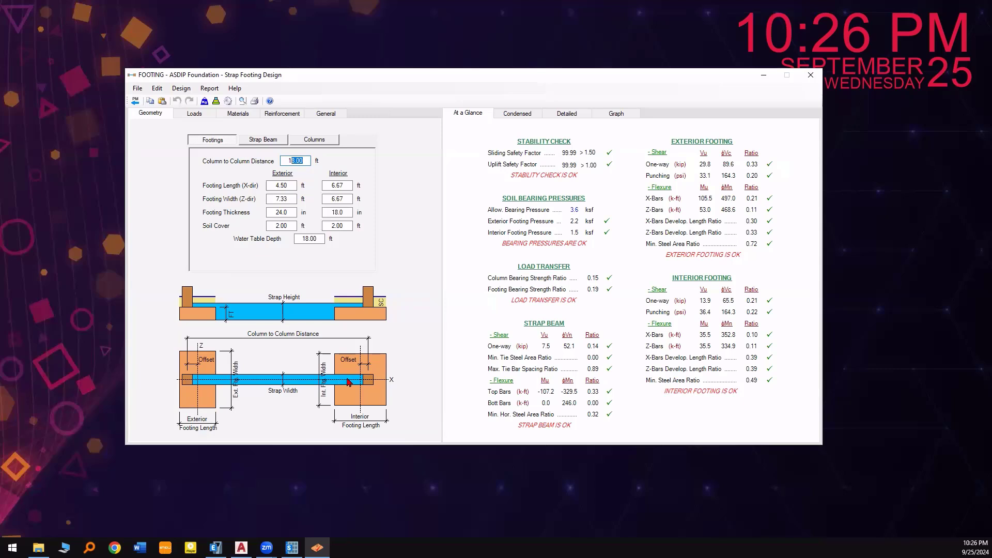
pyautogui.doubleClick(286, 160)
pyautogui.click(281, 186)
pyautogui.click(621, 115)
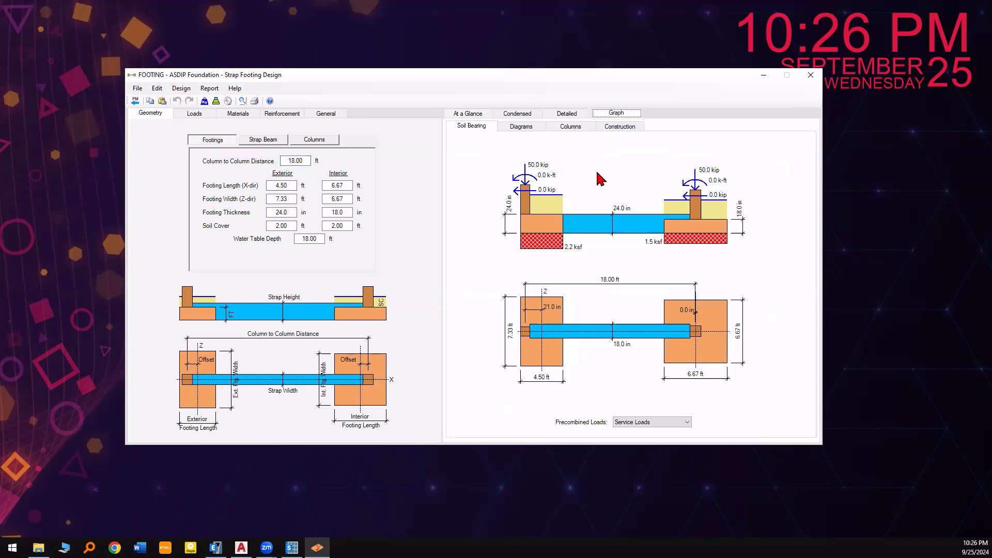
# Compare the exterior and interior footing lengths and widths with the dimensions in the graph's plan view
pyautogui.click(970, 197)
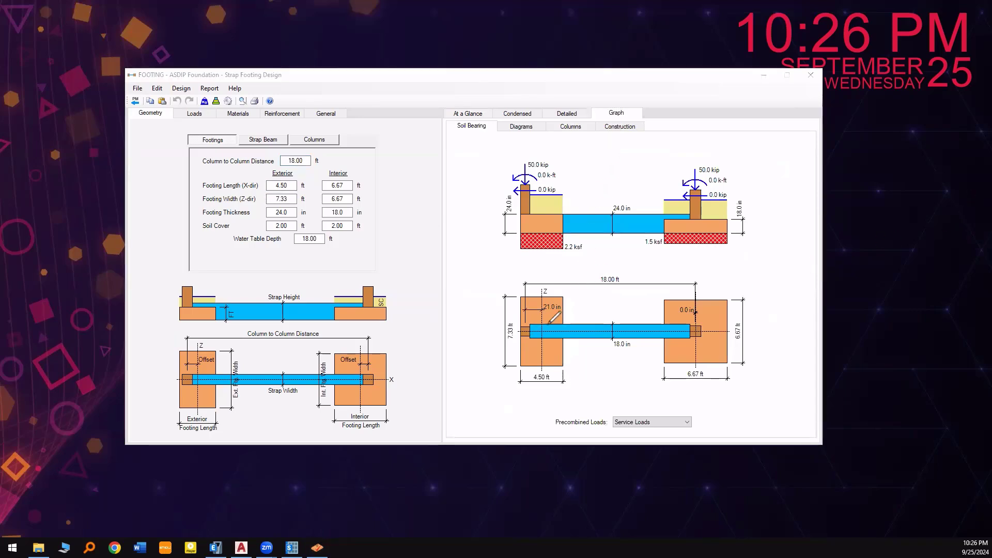
pyautogui.moveTo(488, 283)
pyautogui.mouseDown()
pyautogui.moveTo(482, 382)
pyautogui.moveTo(590, 373)
pyautogui.moveTo(570, 273)
pyautogui.moveTo(470, 295)
pyautogui.mouseUp()
pyautogui.moveTo(206, 191)
pyautogui.mouseDown()
pyautogui.moveTo(273, 190)
pyautogui.moveTo(289, 177)
pyautogui.mouseUp()
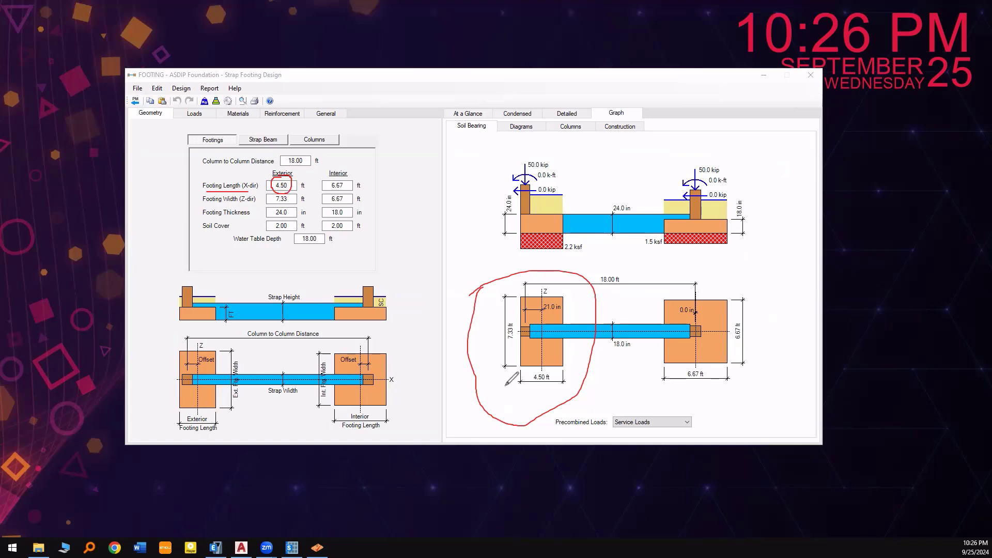
pyautogui.moveTo(521, 369)
pyautogui.mouseDown()
pyautogui.moveTo(562, 390)
pyautogui.moveTo(567, 370)
pyautogui.moveTo(526, 366)
pyautogui.mouseUp()
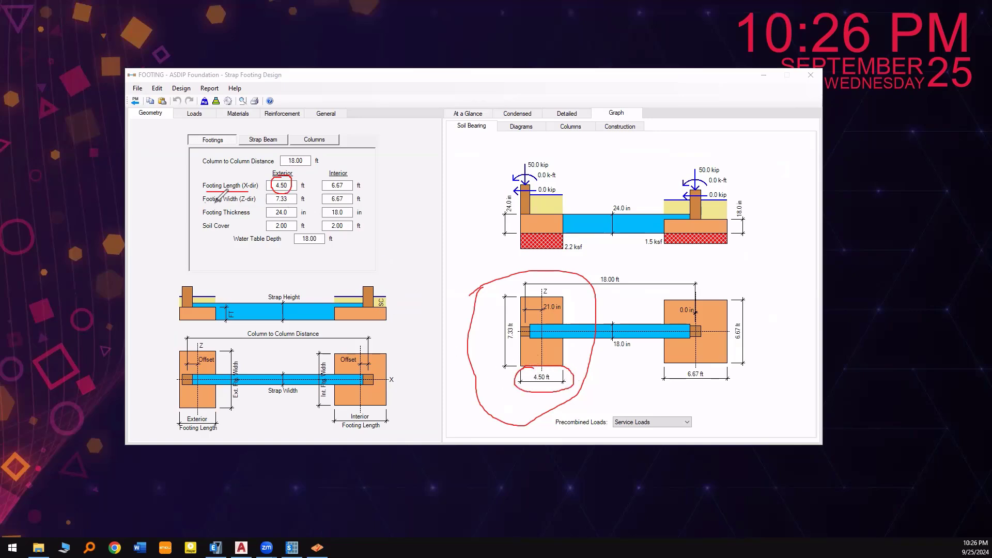
pyautogui.moveTo(203, 204); pyautogui.dragTo(214, 204)
pyautogui.moveTo(287, 193)
pyautogui.mouseDown()
pyautogui.moveTo(275, 204)
pyautogui.moveTo(289, 194)
pyautogui.mouseUp()
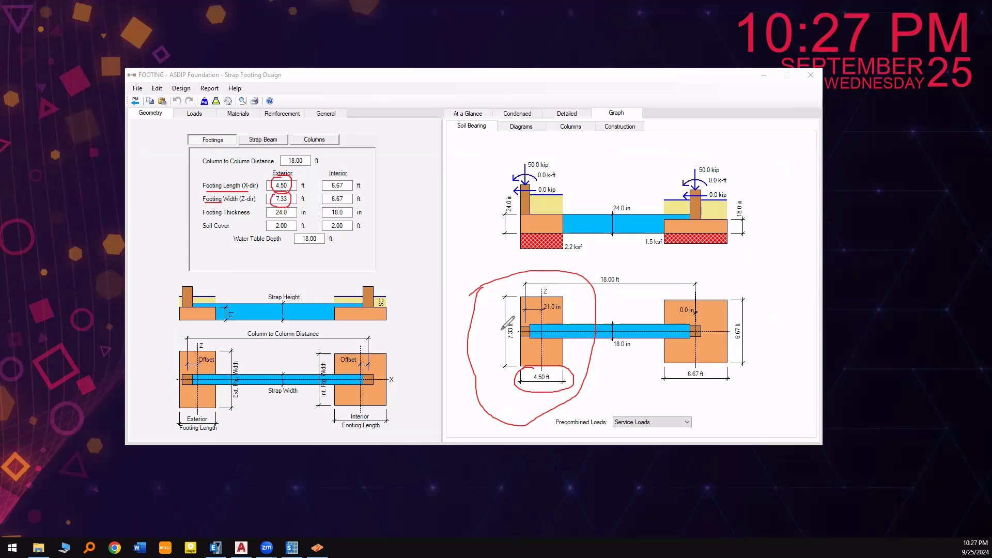
pyautogui.moveTo(508, 318)
pyautogui.mouseDown()
pyautogui.moveTo(495, 336)
pyautogui.moveTo(521, 325)
pyautogui.mouseUp()
pyautogui.moveTo(341, 180)
pyautogui.mouseDown()
pyautogui.moveTo(339, 192)
pyautogui.moveTo(343, 179)
pyautogui.mouseUp()
pyautogui.moveTo(745, 322)
pyautogui.mouseDown()
pyautogui.moveTo(732, 341)
pyautogui.moveTo(747, 324)
pyautogui.mouseUp()
pyautogui.moveTo(697, 368); pyautogui.dragTo(694, 369)
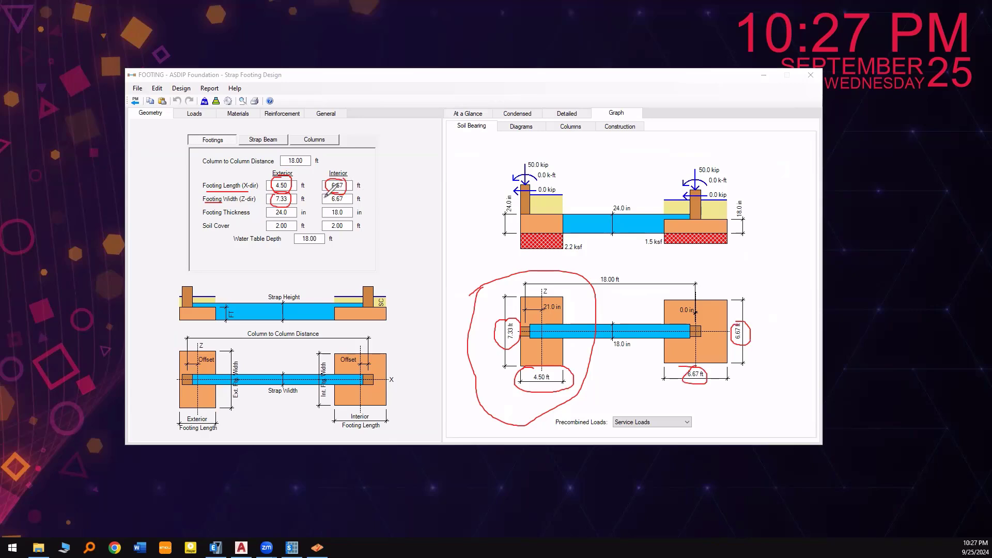
pyautogui.moveTo(341, 192); pyautogui.dragTo(344, 195)
# Examine the thickness of both footings and the soil cover above the exterior footing in the elevation view
pyautogui.moveTo(193, 218)
pyautogui.mouseDown()
pyautogui.moveTo(288, 207)
pyautogui.moveTo(274, 205)
pyautogui.mouseUp()
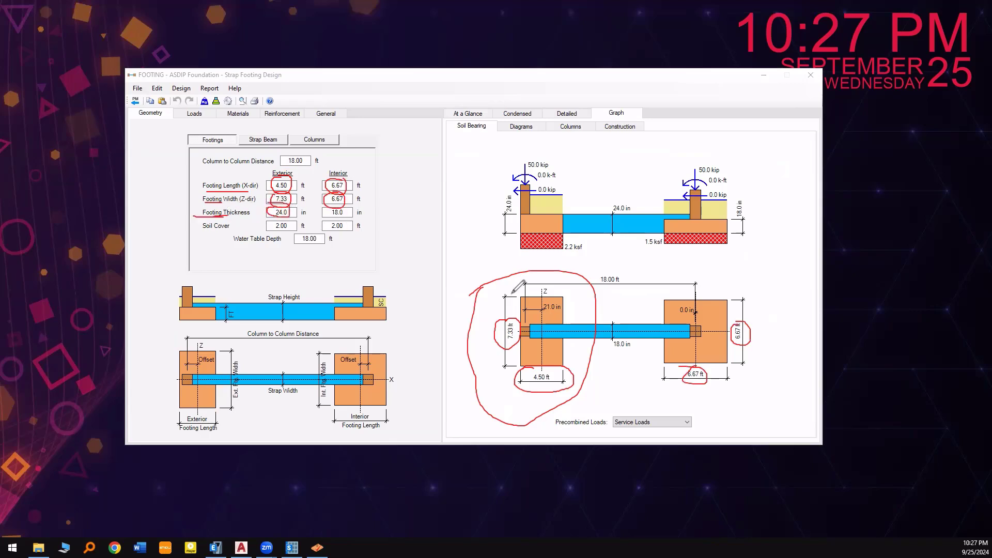
pyautogui.moveTo(343, 191); pyautogui.dragTo(339, 190)
pyautogui.moveTo(194, 233); pyautogui.dragTo(241, 233)
pyautogui.moveTo(518, 236); pyautogui.dragTo(573, 256)
pyautogui.moveTo(531, 211); pyautogui.dragTo(549, 209)
pyautogui.moveTo(494, 225)
pyautogui.mouseDown()
pyautogui.moveTo(555, 233)
pyautogui.moveTo(552, 202)
pyautogui.moveTo(562, 201)
pyautogui.mouseUp()
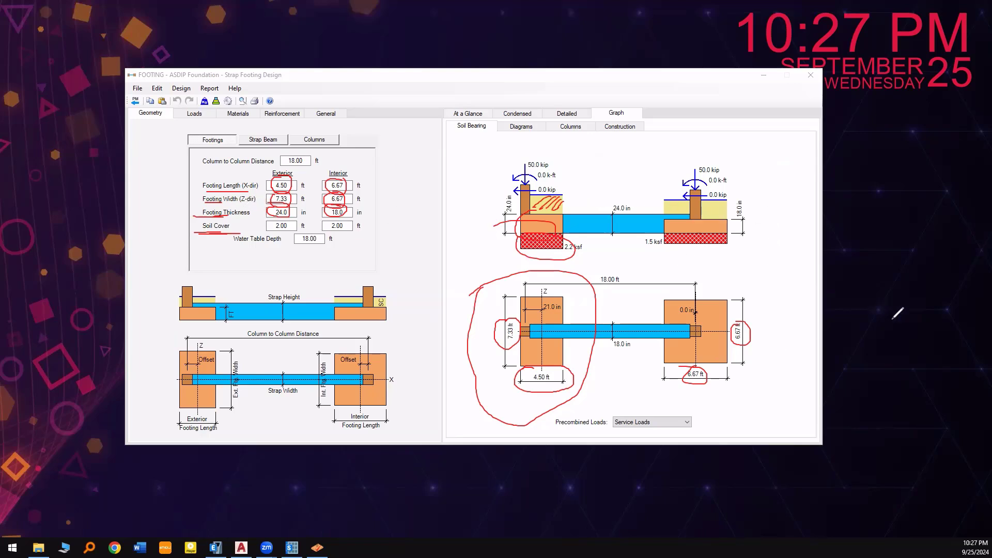
pyautogui.press('e')
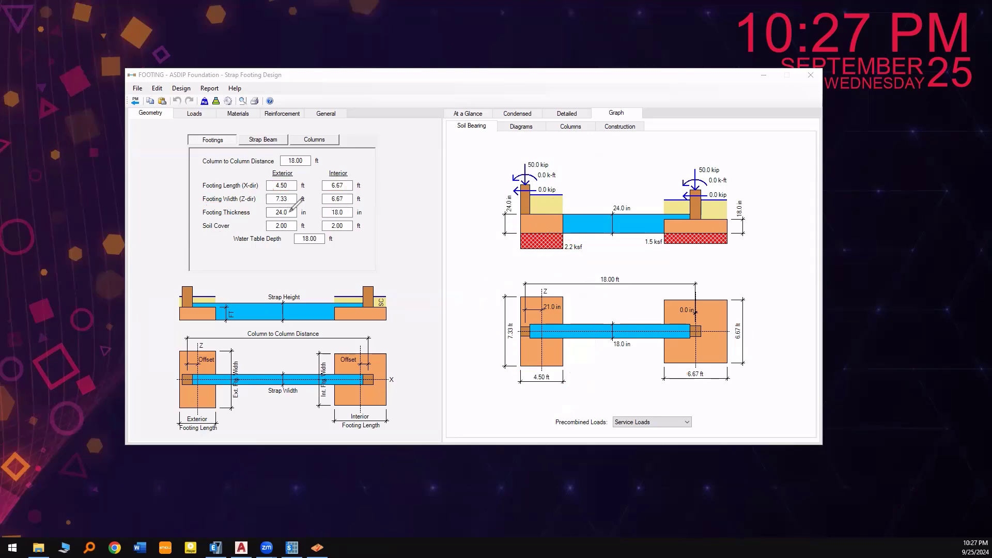
# Review the exterior and interior soil cover values and the water table depth
pyautogui.moveTo(272, 232); pyautogui.dragTo(305, 231)
pyautogui.moveTo(326, 234); pyautogui.dragTo(365, 229)
pyautogui.moveTo(231, 243); pyautogui.dragTo(290, 243)
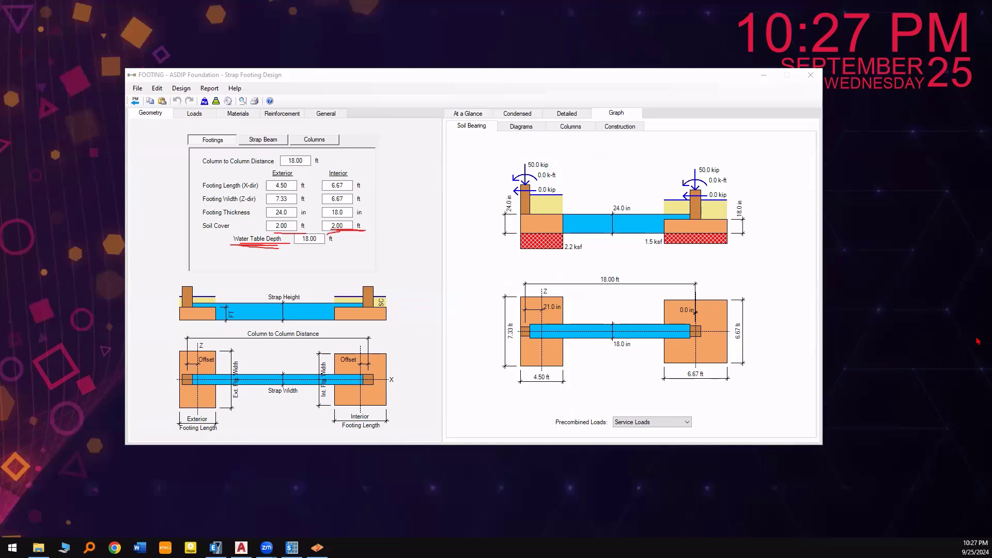
pyautogui.press('e')
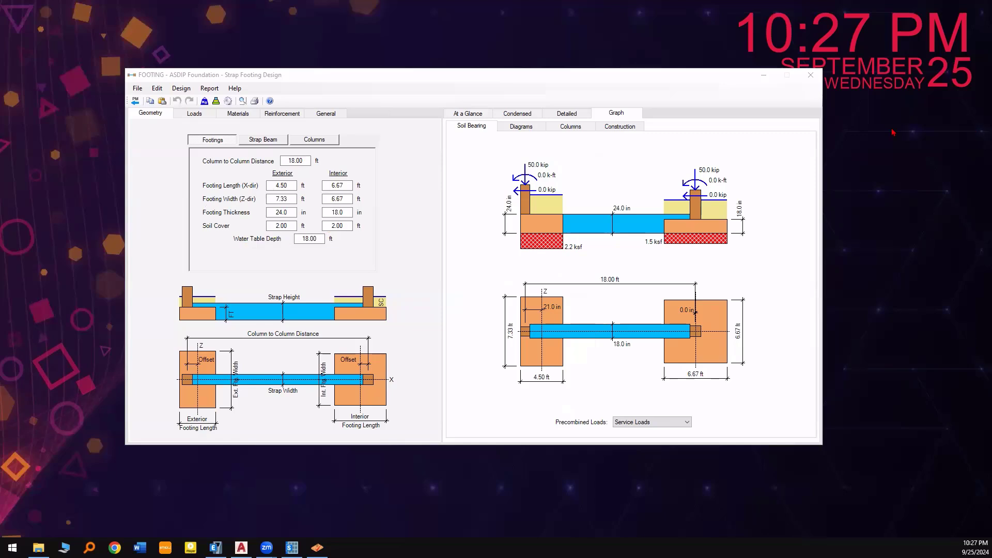
pyautogui.click(304, 239)
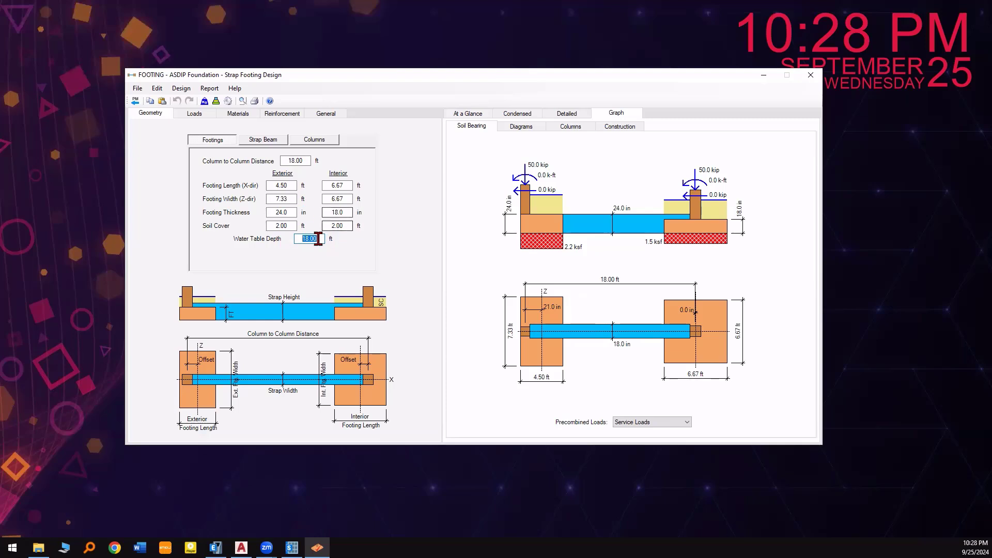
# Review the strap beam's width and height against its plan and elevation views in the graph
pyautogui.click(258, 142)
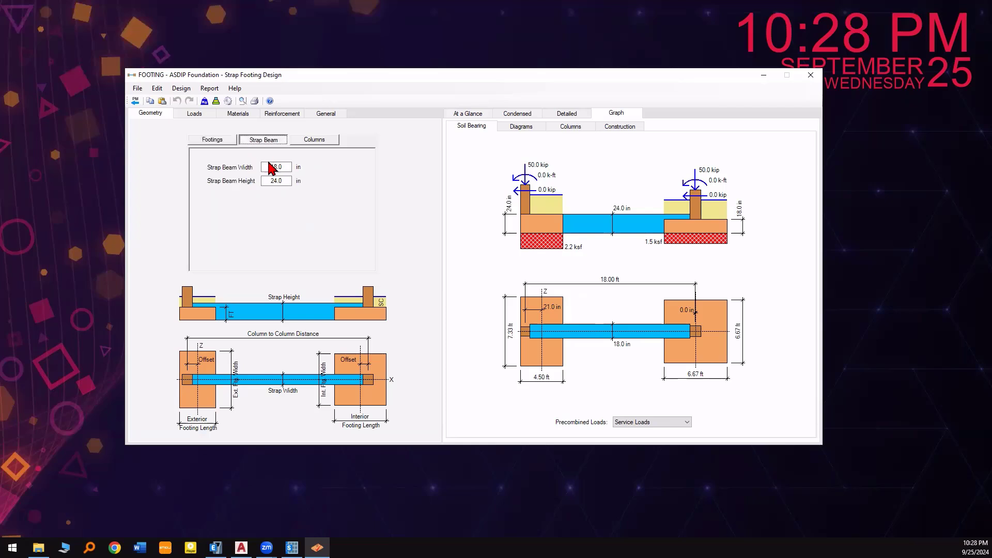
pyautogui.click(274, 166)
pyautogui.click(285, 182)
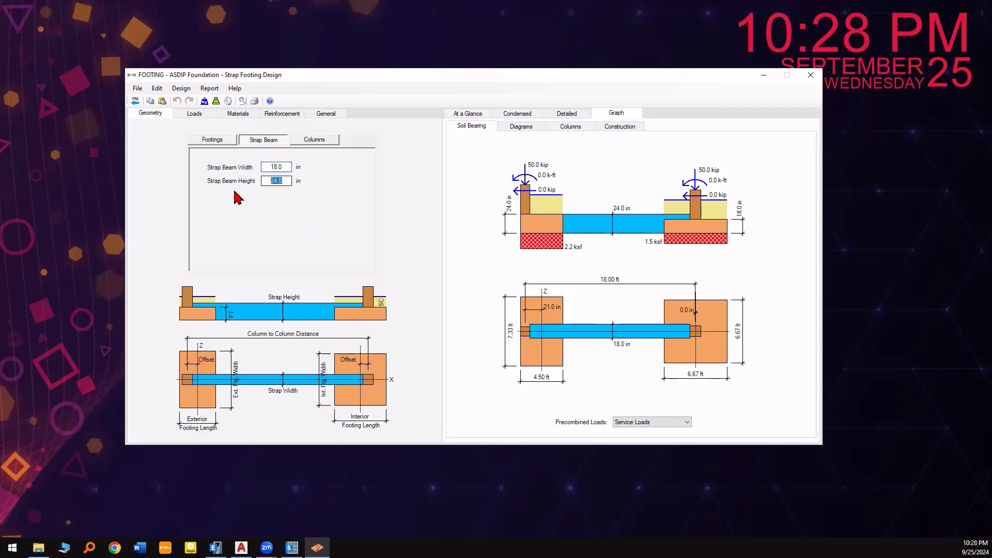
pyautogui.click(286, 167)
pyautogui.moveTo(608, 300)
pyautogui.mouseDown()
pyautogui.moveTo(610, 362)
pyautogui.moveTo(664, 348)
pyautogui.mouseUp()
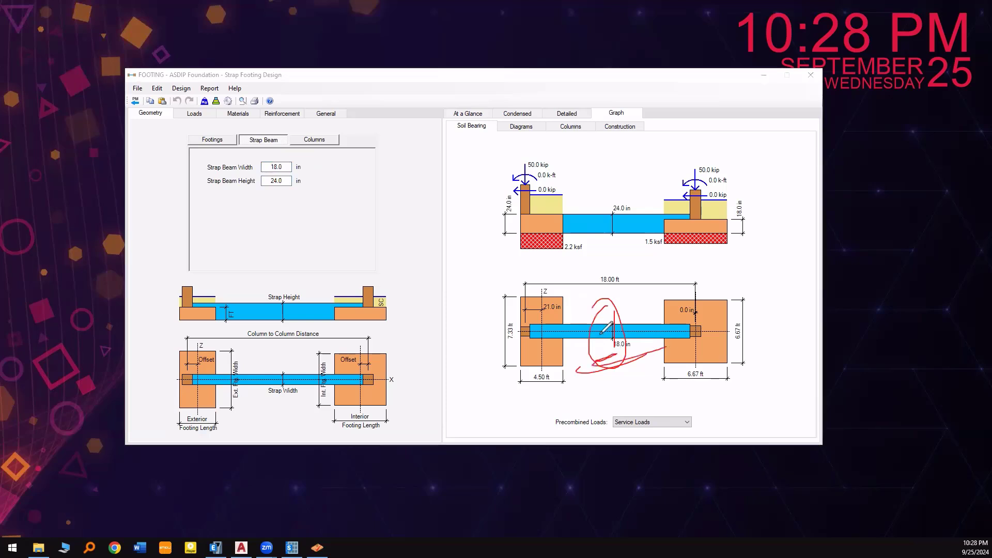
pyautogui.moveTo(256, 174); pyautogui.dragTo(269, 175)
pyautogui.moveTo(318, 196); pyautogui.dragTo(384, 200)
pyautogui.moveTo(620, 199)
pyautogui.mouseDown()
pyautogui.moveTo(600, 241)
pyautogui.moveTo(579, 248)
pyautogui.moveTo(644, 233)
pyautogui.mouseUp()
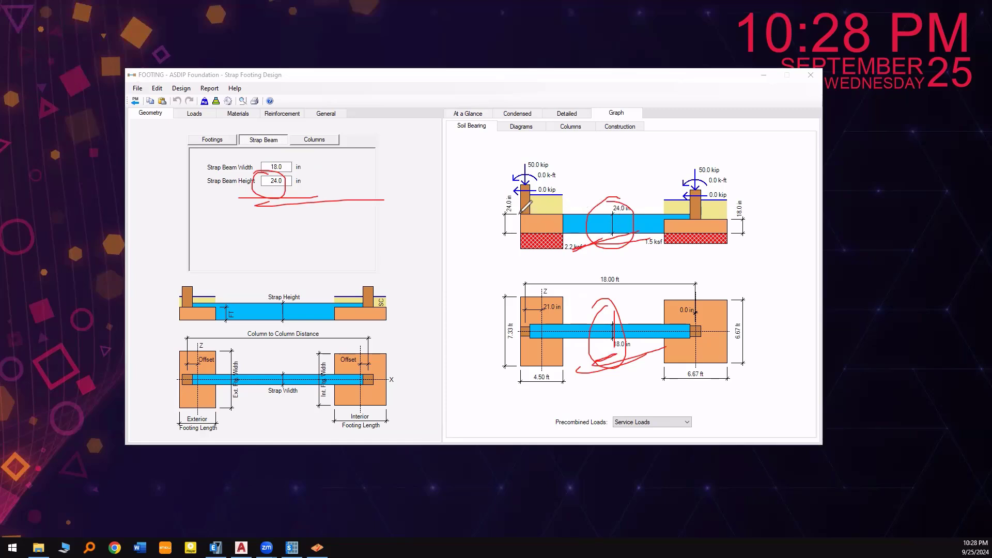
pyautogui.moveTo(523, 207)
pyautogui.mouseDown()
pyautogui.moveTo(515, 232)
pyautogui.moveTo(572, 219)
pyautogui.moveTo(515, 212)
pyautogui.moveTo(554, 235)
pyautogui.moveTo(518, 211)
pyautogui.mouseUp()
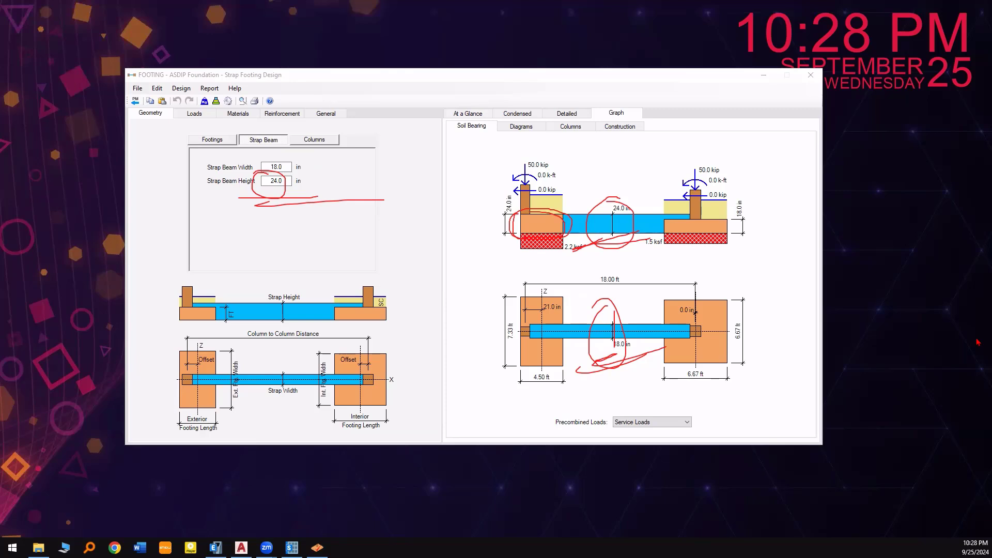
pyautogui.press('Escape')
# Compare the strap beam height with the exterior and interior footing thicknesses in the elevation view
pyautogui.moveTo(616, 225)
pyautogui.mouseDown()
pyautogui.moveTo(640, 206)
pyautogui.moveTo(604, 199)
pyautogui.mouseUp()
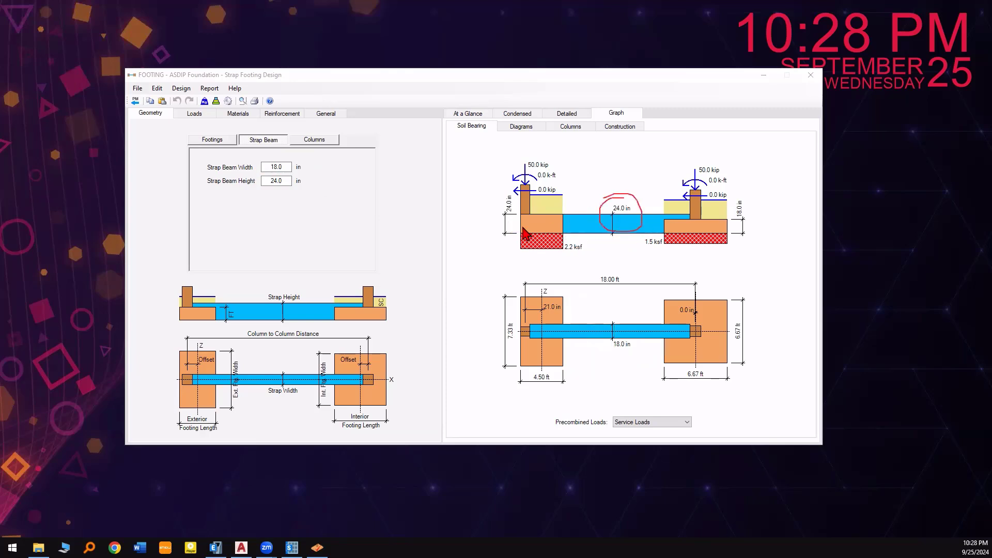
pyautogui.moveTo(518, 216); pyautogui.dragTo(498, 244)
pyautogui.moveTo(755, 224); pyautogui.dragTo(738, 241)
pyautogui.moveTo(690, 215)
pyautogui.mouseDown()
pyautogui.moveTo(661, 217)
pyautogui.moveTo(695, 223)
pyautogui.moveTo(668, 218)
pyautogui.moveTo(669, 232)
pyautogui.moveTo(721, 228)
pyautogui.moveTo(669, 223)
pyautogui.mouseUp()
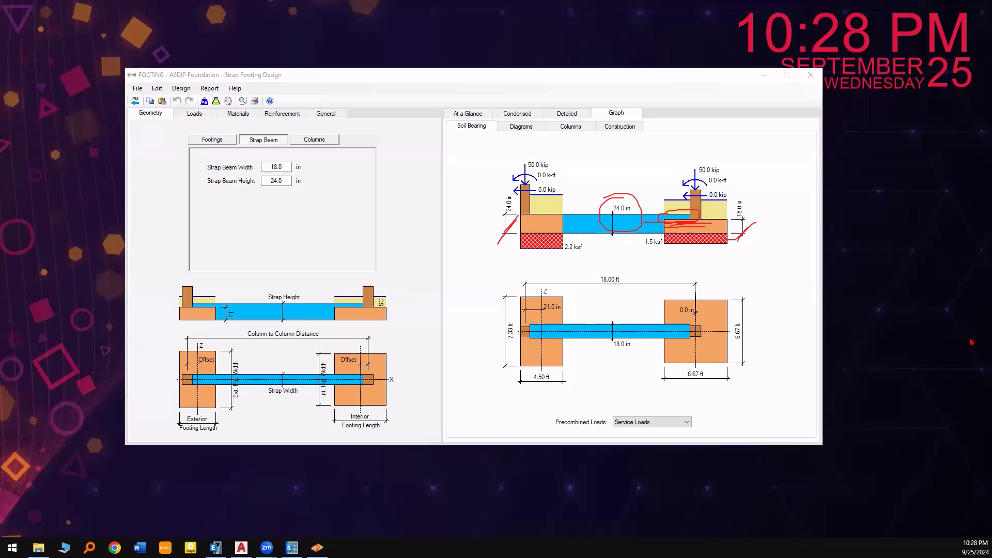
pyautogui.press('Escape')
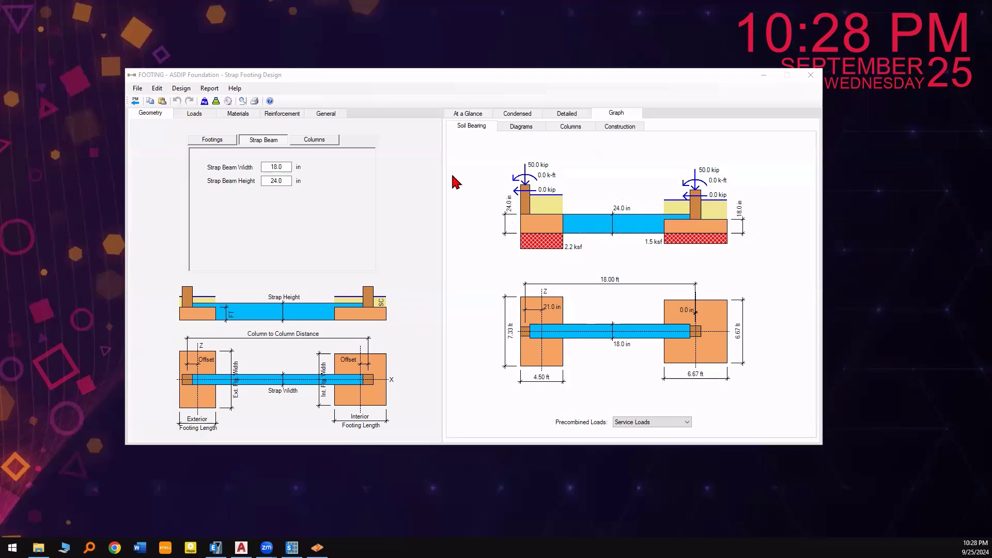
# Review the column type, column dimensions and the exterior column's X-direction offset
pyautogui.click(311, 143)
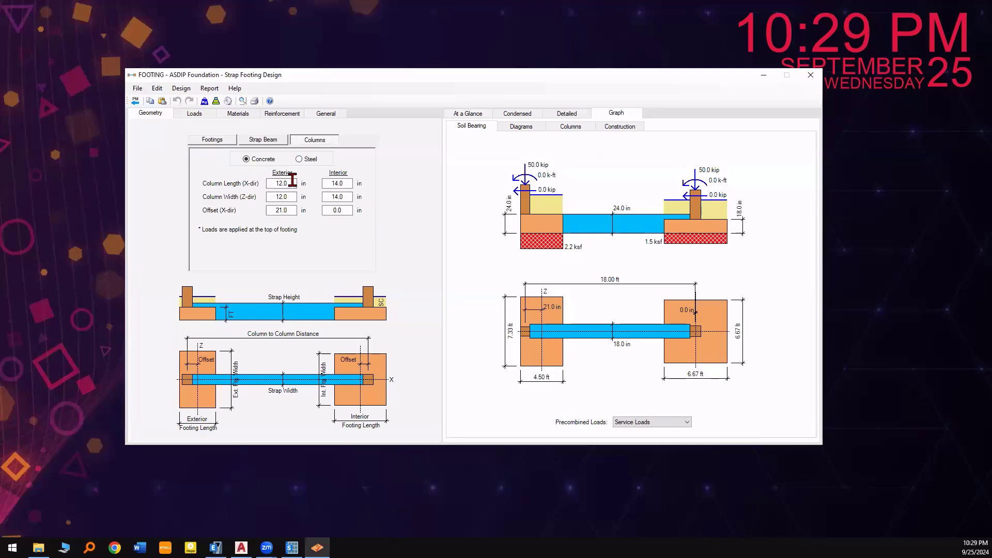
pyautogui.click(282, 196)
pyautogui.click(974, 201)
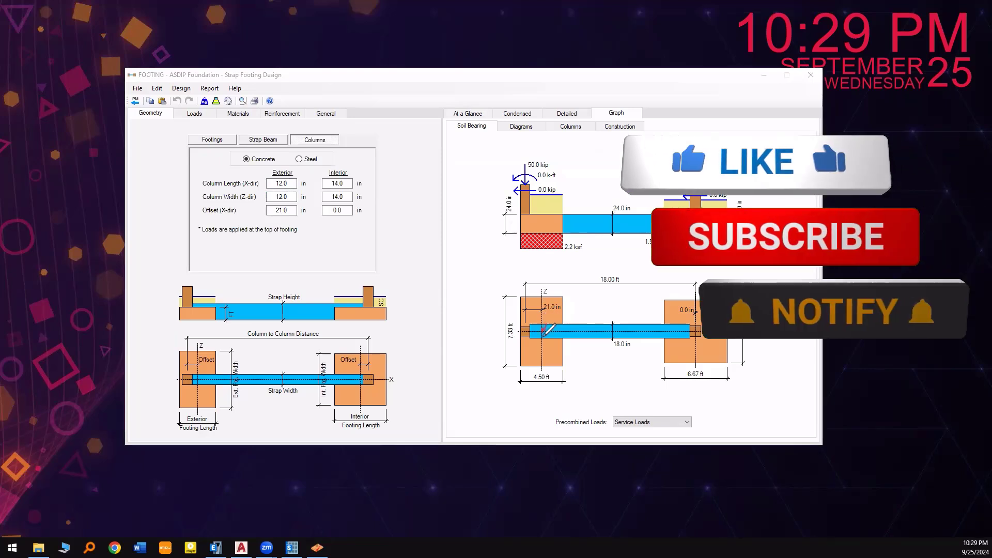
pyautogui.moveTo(541, 327); pyautogui.dragTo(553, 314)
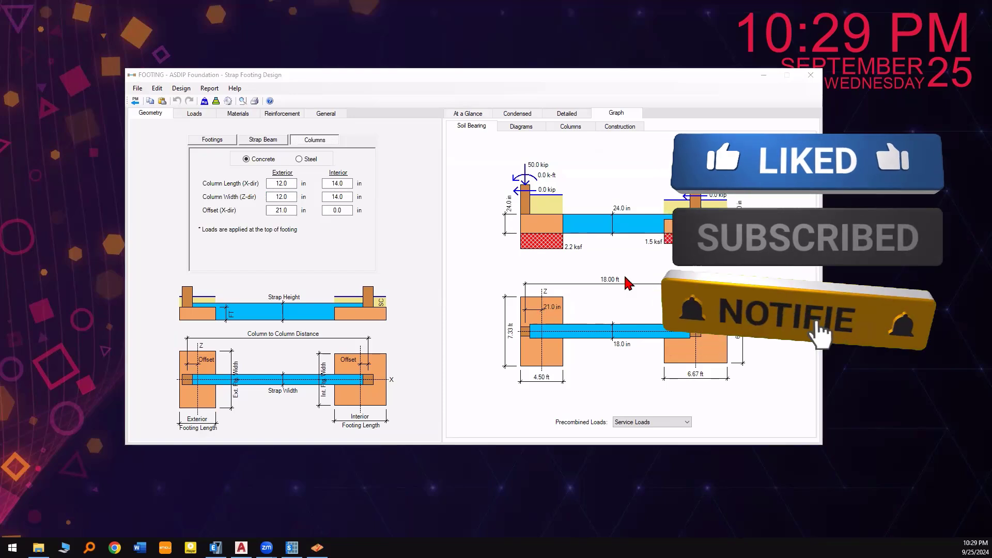
pyautogui.click(280, 210)
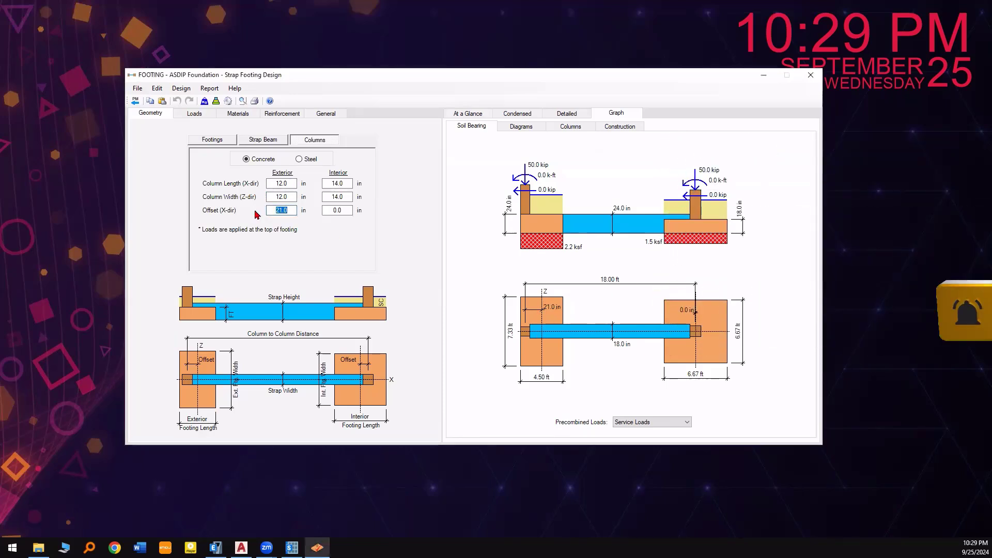
# Set the exterior column's X-direction offset to 0 in
pyautogui.write('0')
pyautogui.press('Return')
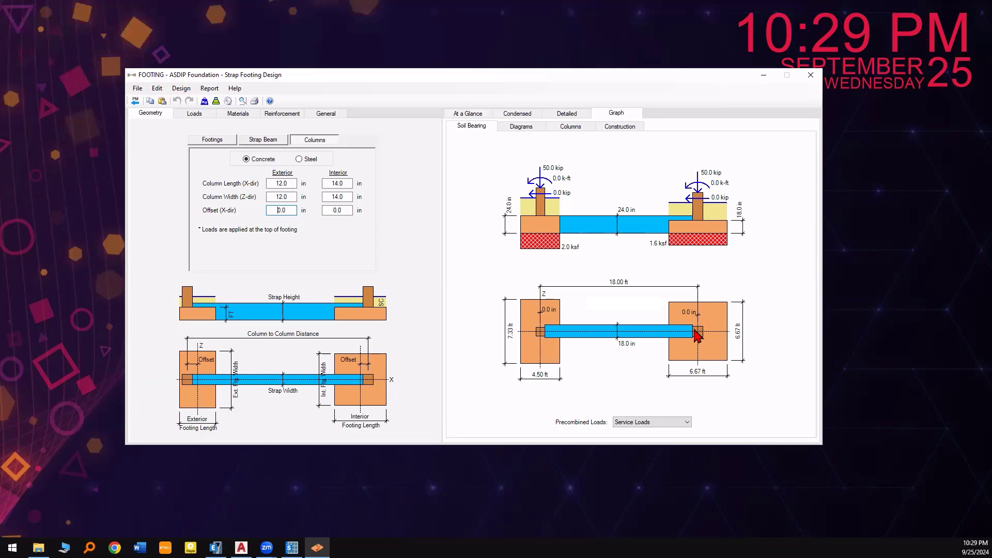
# Try a 6 in X-direction offset on the interior column and return it to 0 in
pyautogui.click(345, 211)
pyautogui.write('6')
pyautogui.press('Return')
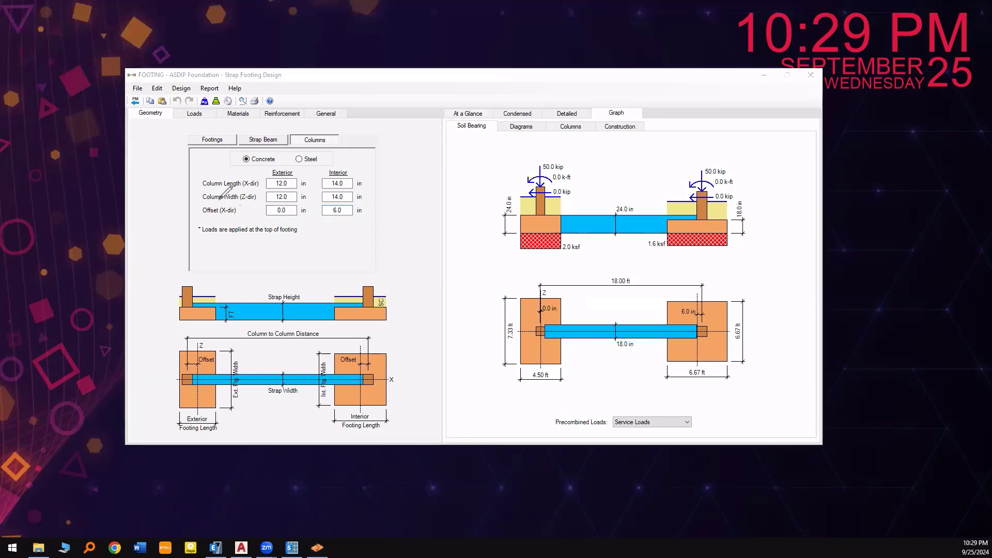
pyautogui.moveTo(239, 199)
pyautogui.mouseDown()
pyautogui.moveTo(194, 211)
pyautogui.moveTo(240, 216)
pyautogui.moveTo(236, 201)
pyautogui.mouseUp()
pyautogui.moveTo(716, 309)
pyautogui.mouseDown()
pyautogui.moveTo(723, 317)
pyautogui.moveTo(711, 320)
pyautogui.mouseUp()
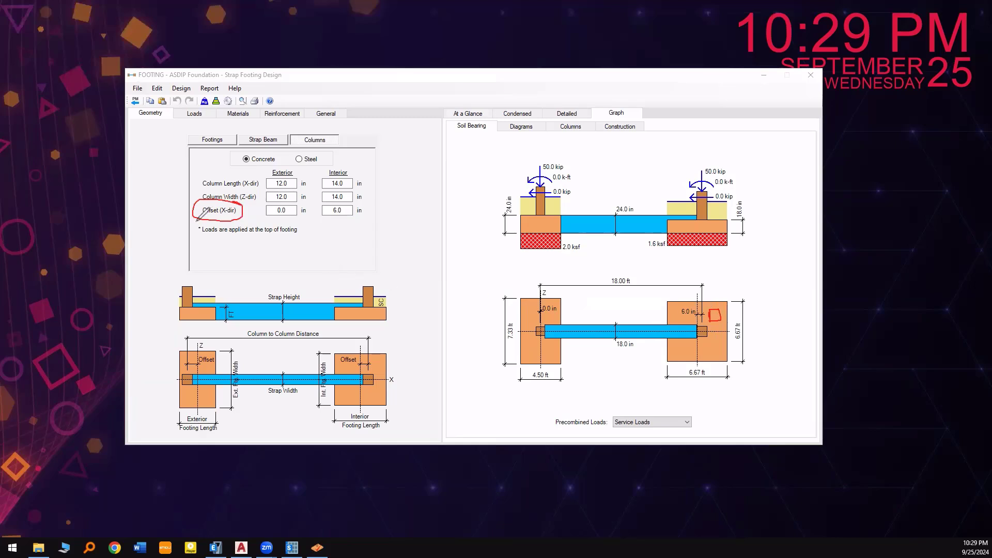
pyautogui.moveTo(195, 219); pyautogui.dragTo(245, 218)
pyautogui.moveTo(714, 328); pyautogui.dragTo(770, 321)
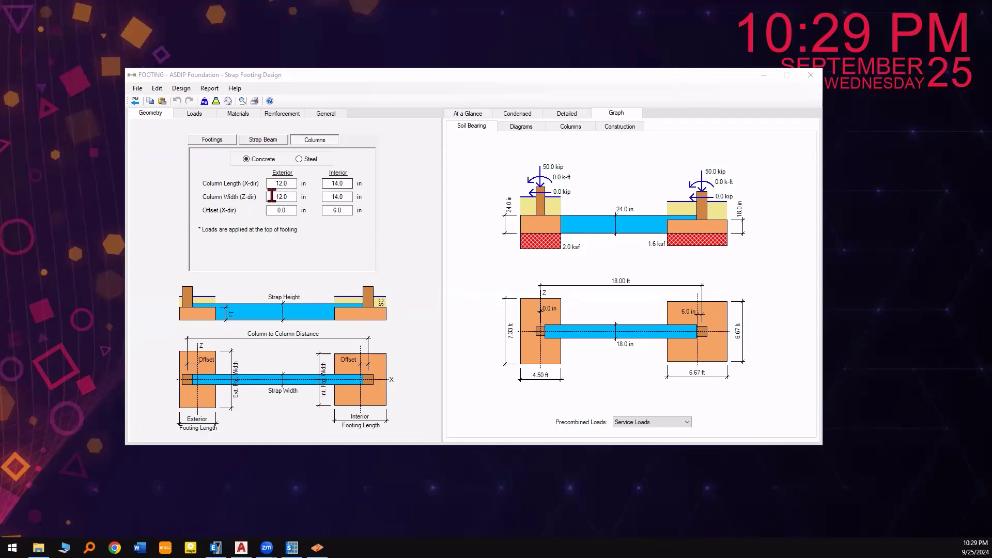
pyautogui.click(345, 210)
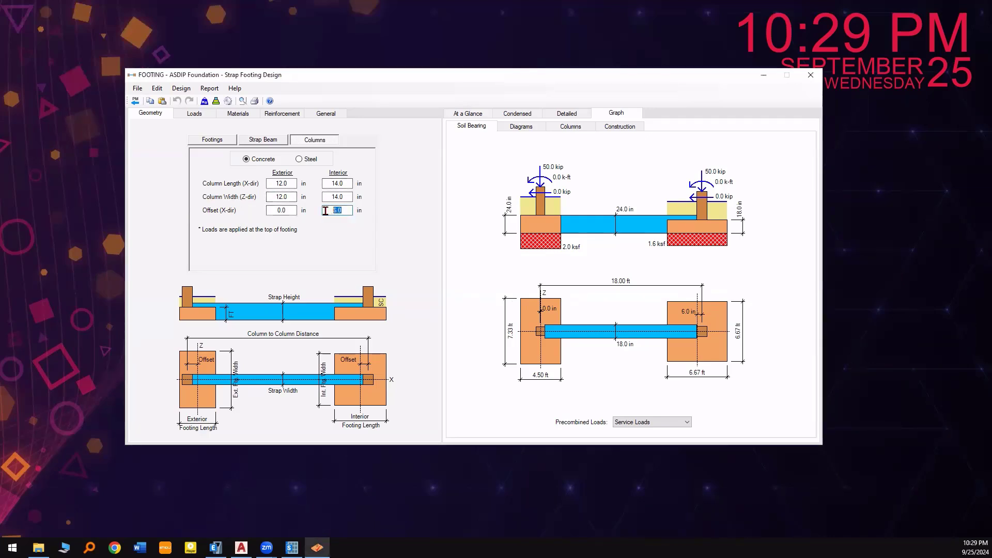
pyautogui.write('0')
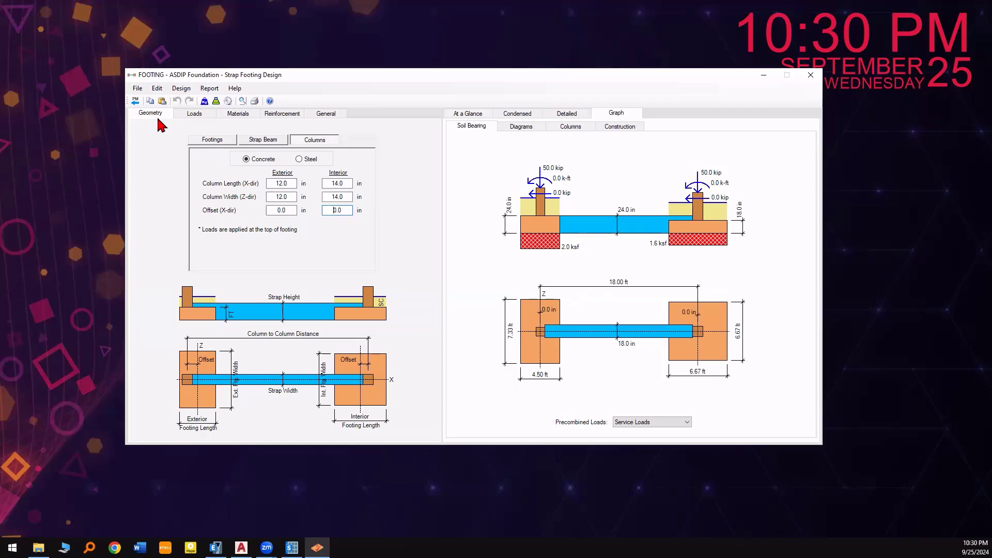
# Go back over the geometry inputs for the footings, strap beam and columns
pyautogui.click(212, 141)
pyautogui.click(256, 141)
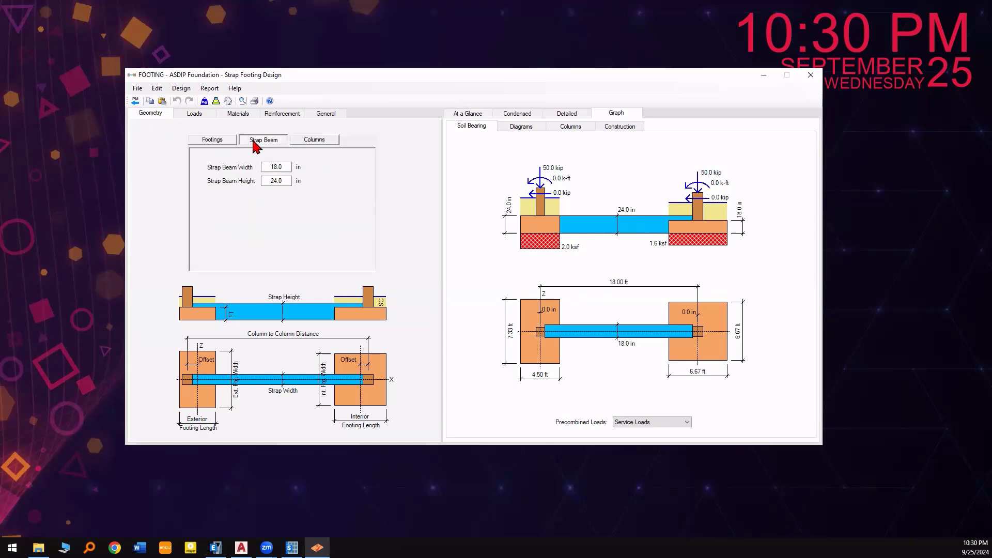
pyautogui.click(315, 140)
pyautogui.click(212, 140)
# Specify a set of nominal loads for ASDIP to combine and review the exterior and interior dead loads
pyautogui.click(194, 113)
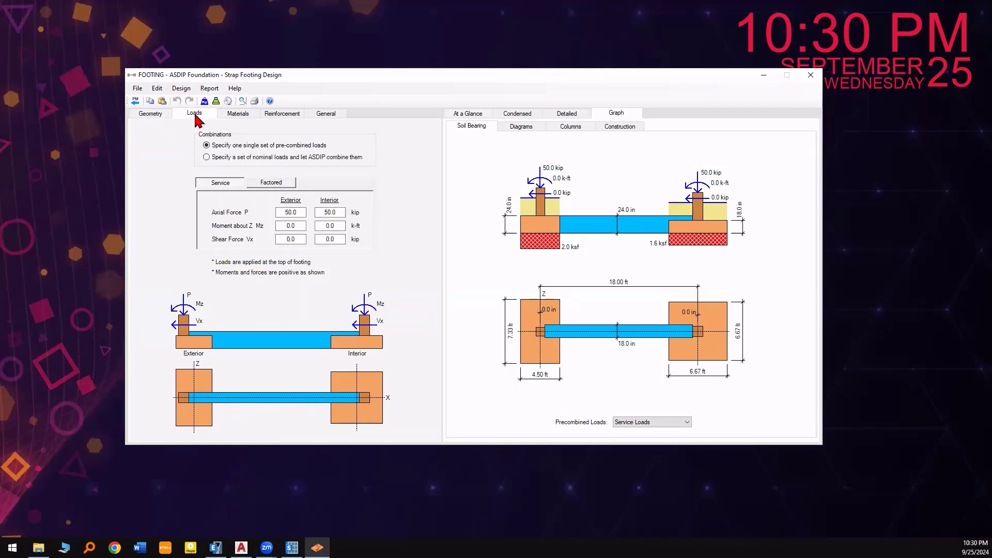
pyautogui.click(225, 157)
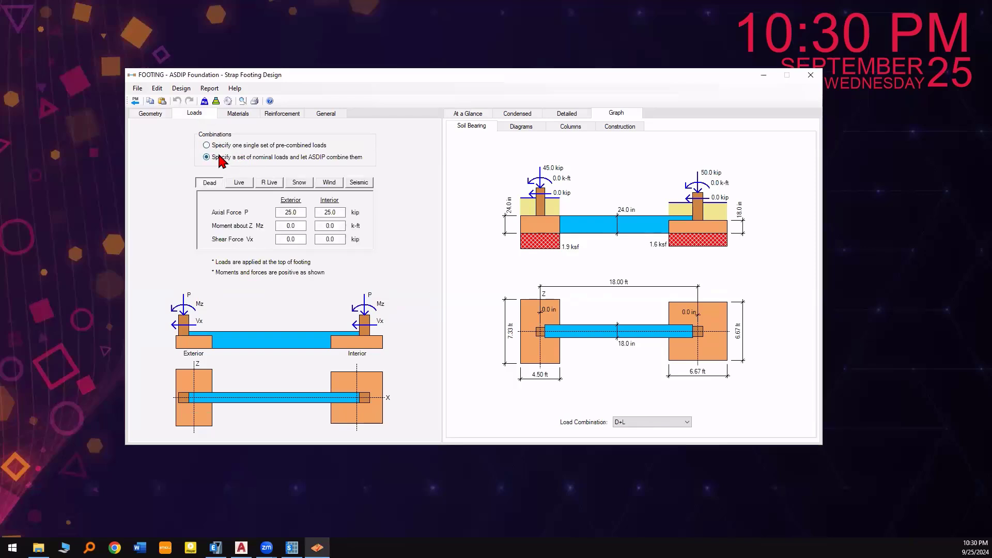
pyautogui.click(289, 212)
pyautogui.click(291, 226)
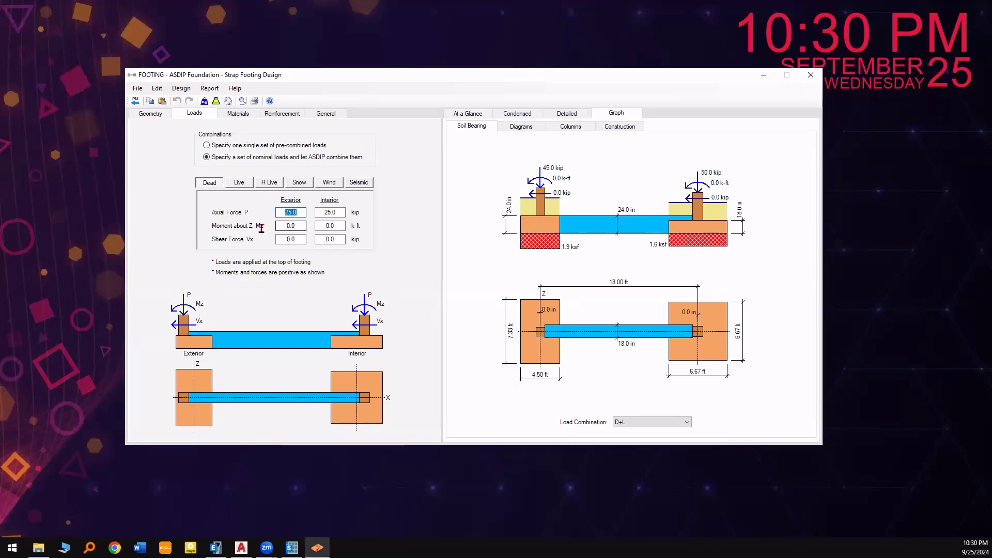
pyautogui.click(335, 226)
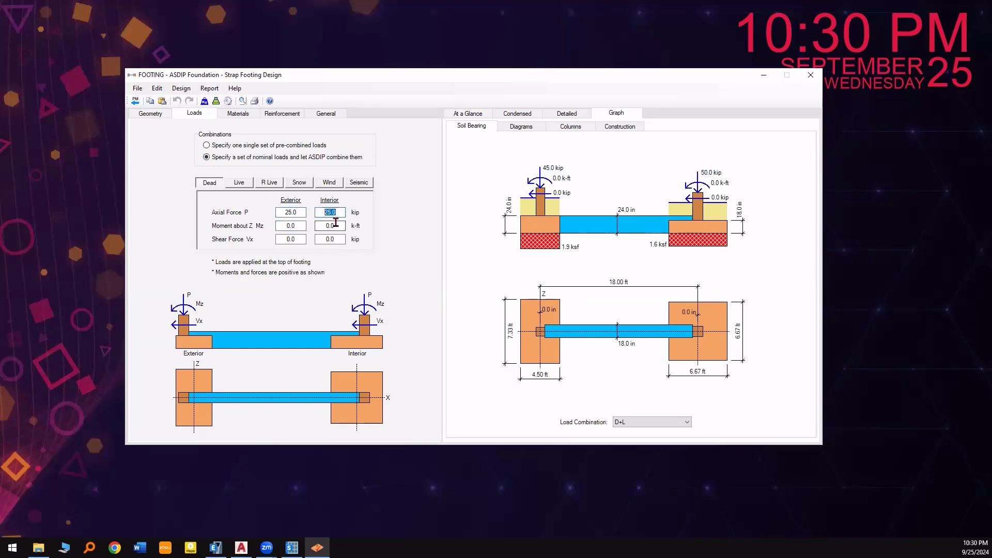
# Review the live load axial forces and moments on the exterior and interior columns
pyautogui.click(239, 183)
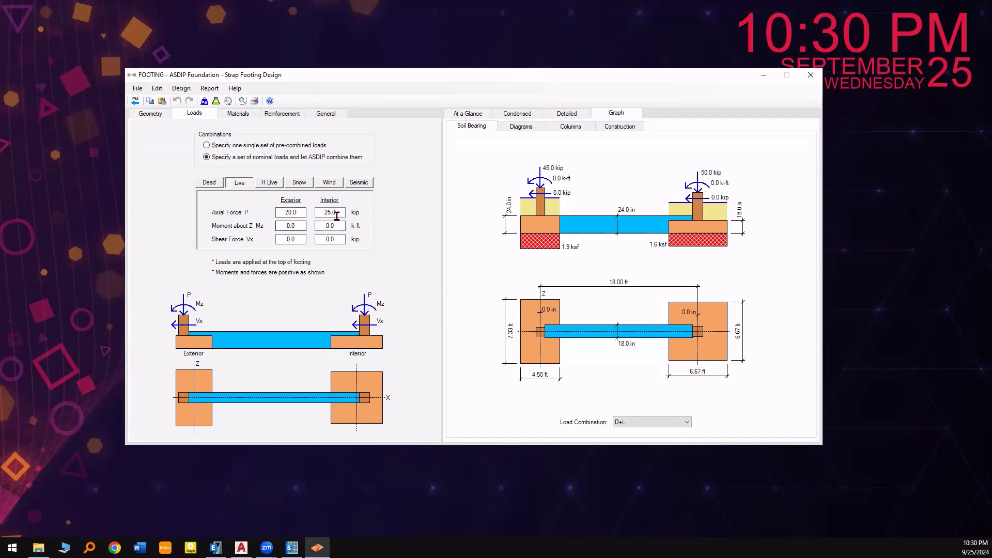
pyautogui.click(289, 213)
pyautogui.click(318, 214)
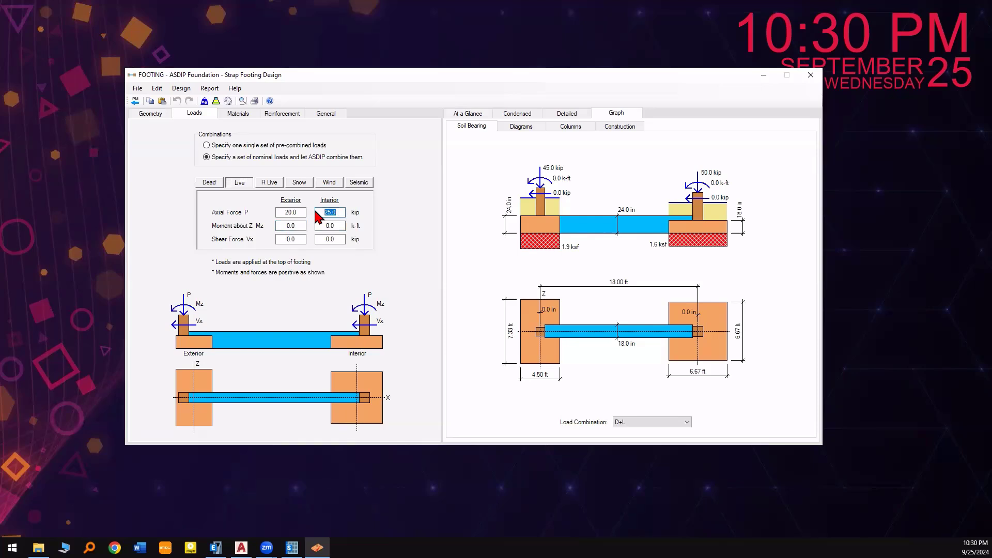
pyautogui.click(289, 212)
pyautogui.click(280, 226)
# Review the concrete and reinforcement strengths and densities of the footings, strap beam and columns
pyautogui.click(239, 114)
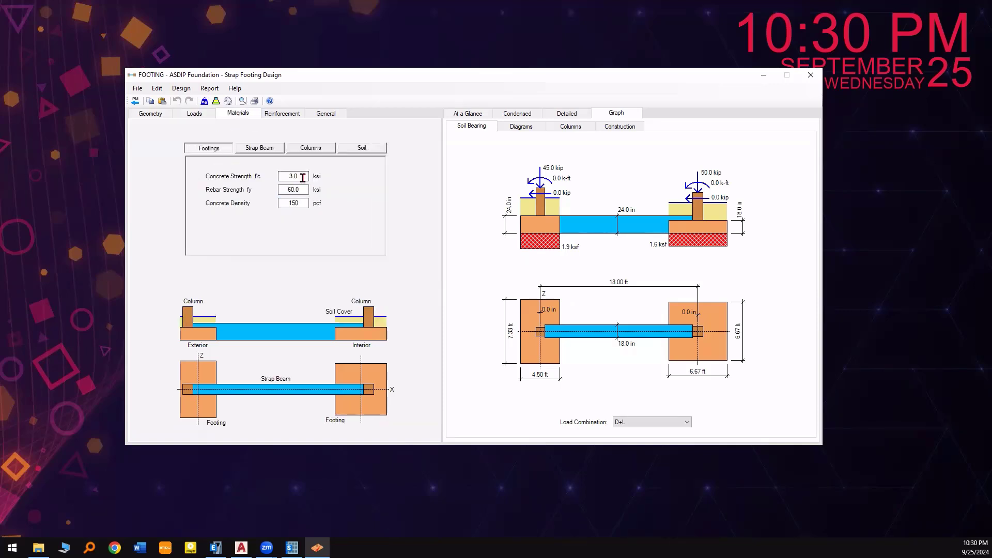
pyautogui.press('Tab')
pyautogui.click(263, 149)
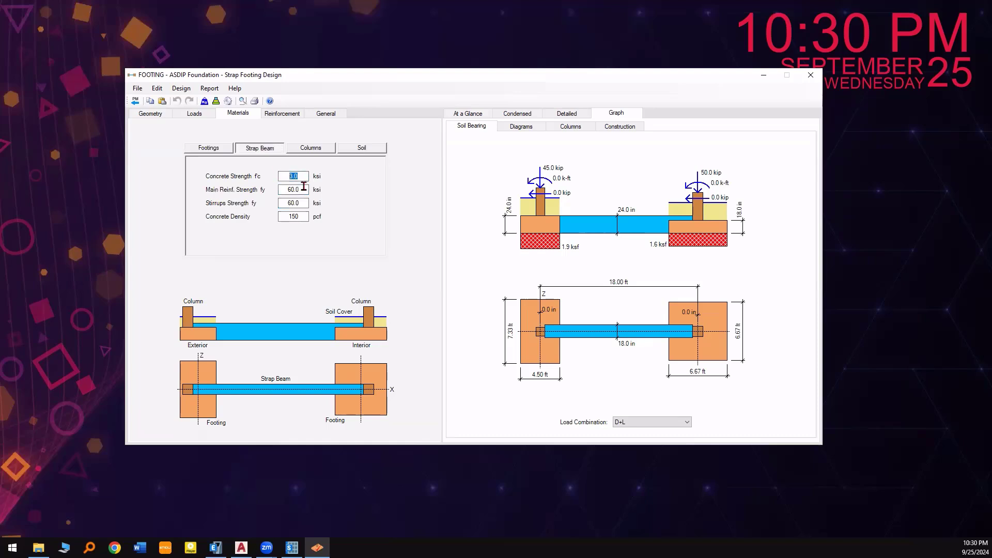
pyautogui.click(311, 148)
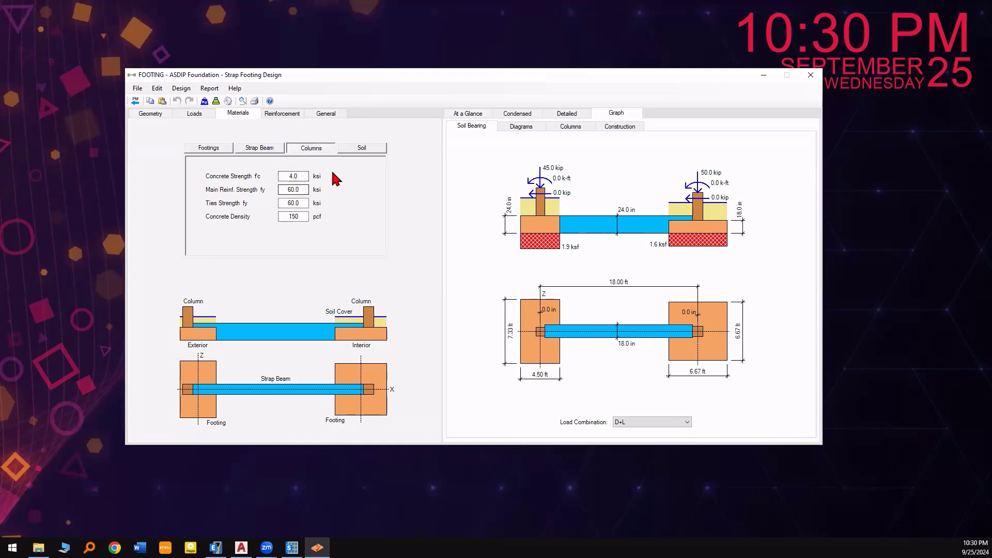
# Review the soil's gross allowable pressure, friction coefficient, internal friction angle and cover density
pyautogui.click(362, 148)
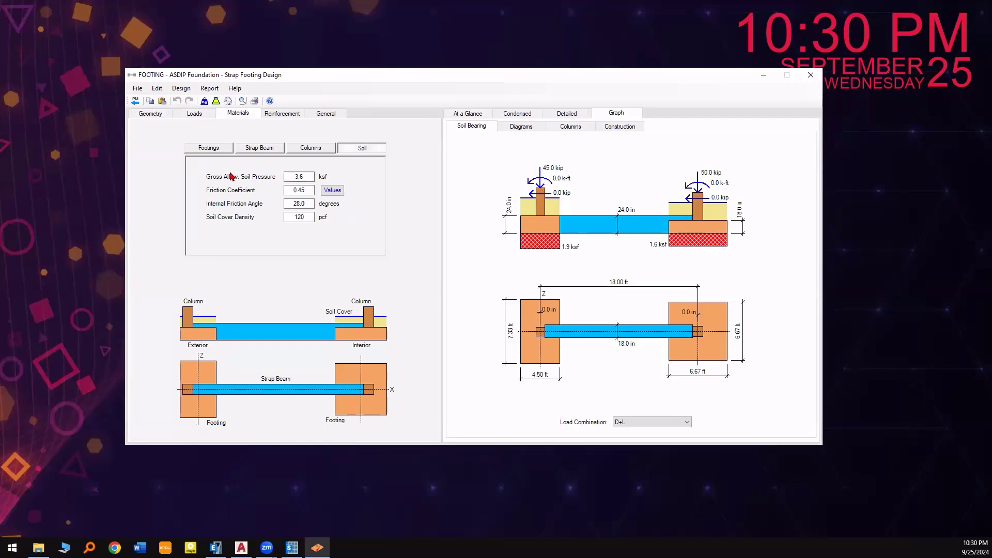
pyautogui.click(304, 177)
pyautogui.doubleClick(299, 217)
pyautogui.hotkey('shift', 'Tab')
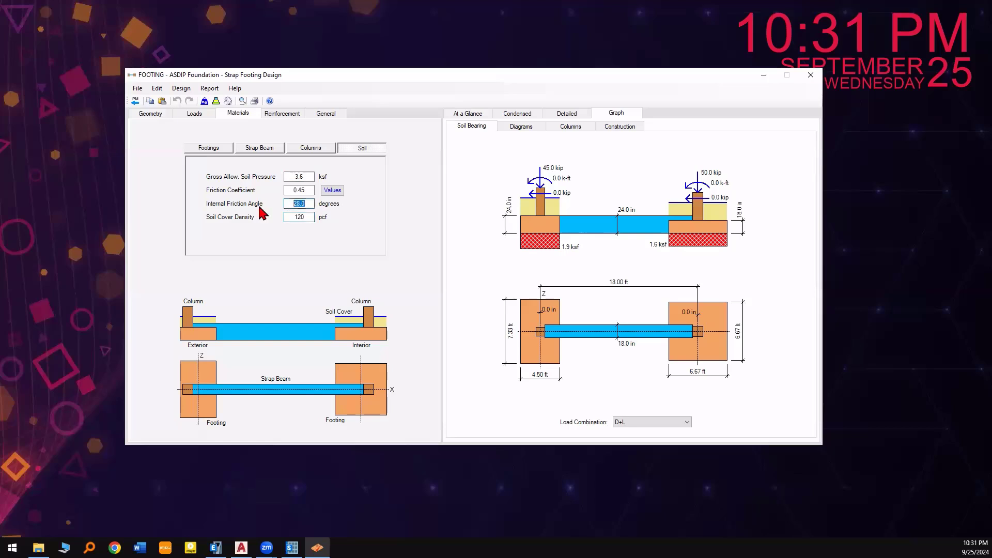
pyautogui.click(305, 190)
# Show the construction drawing and set the exterior footing's X-bar size to D20 and Z-bar size to D16
pyautogui.click(278, 112)
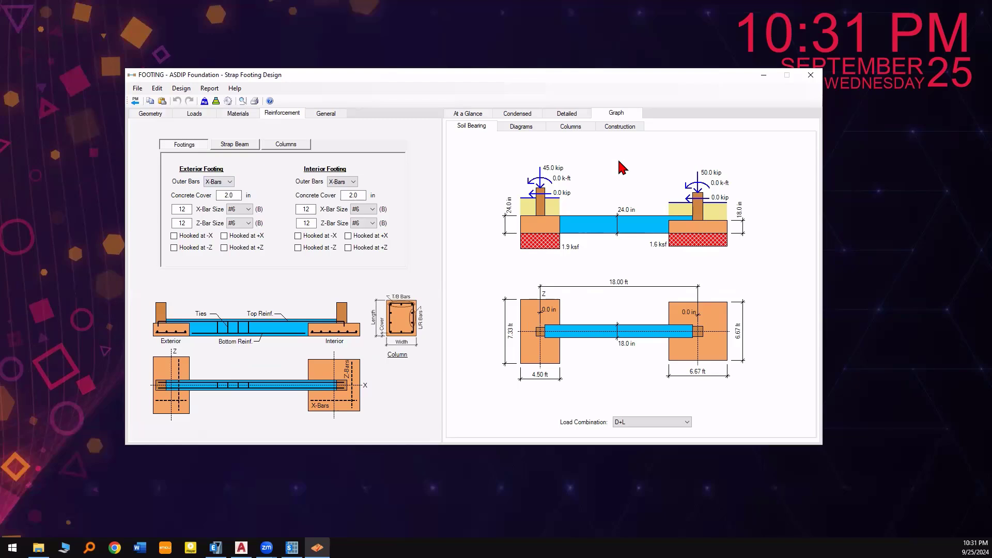
pyautogui.click(623, 129)
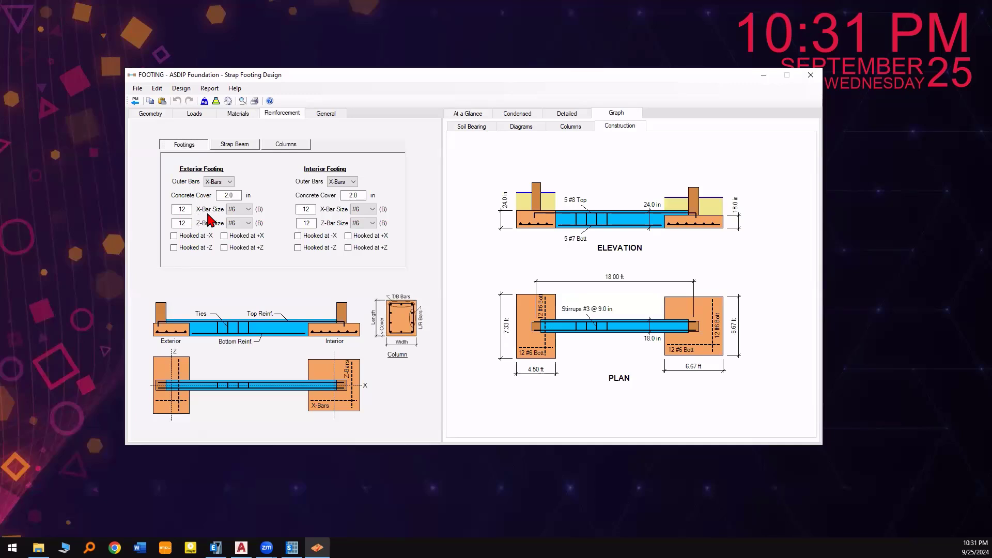
pyautogui.click(240, 210)
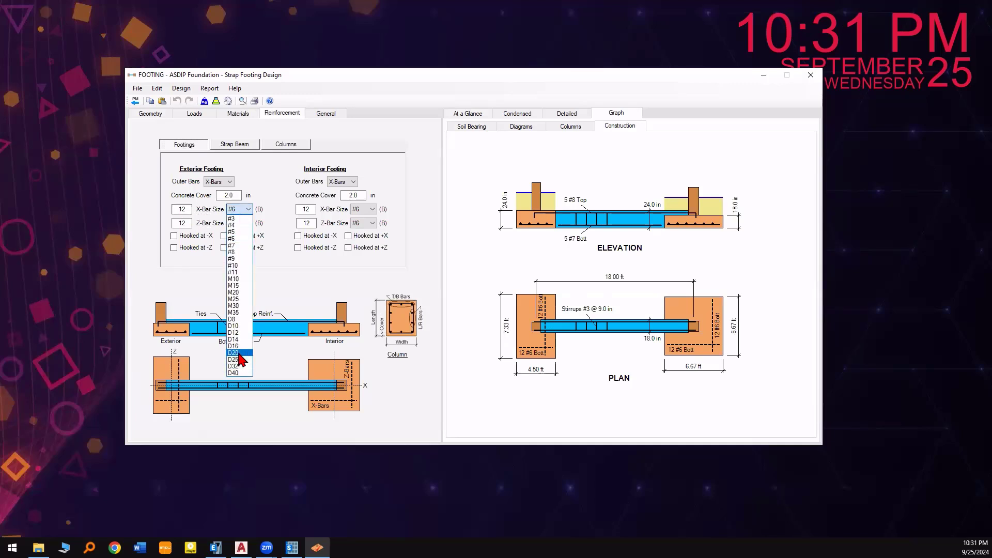
pyautogui.click(243, 362)
pyautogui.click(240, 222)
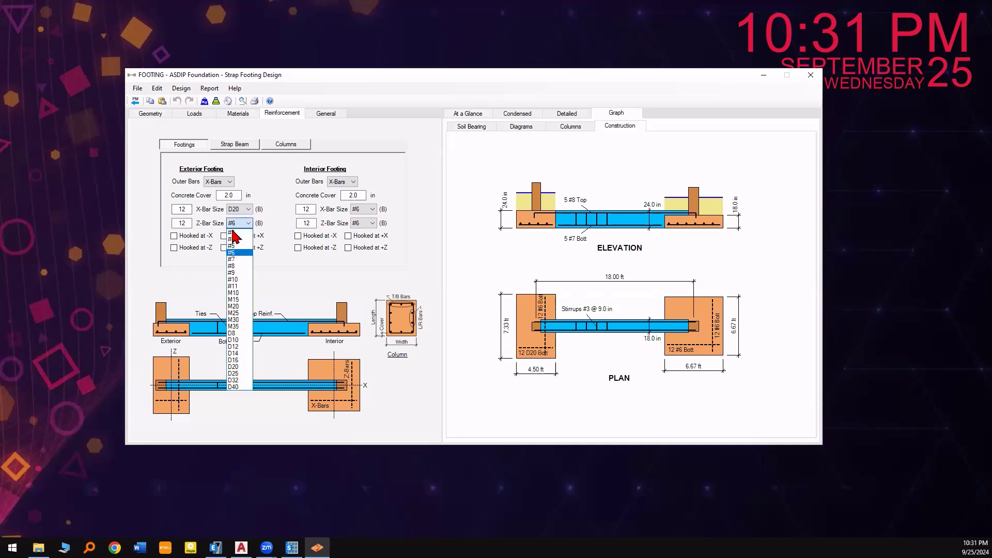
pyautogui.click(239, 360)
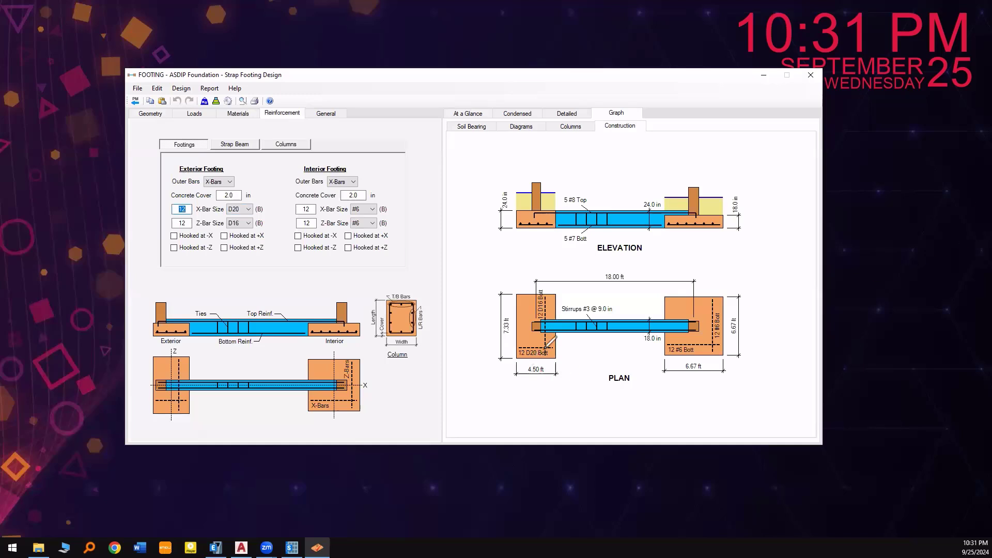
# Compare the exterior footing's X-bar and Z-bar inputs with the bar directions in the construction plan
pyautogui.moveTo(528, 343)
pyautogui.mouseDown()
pyautogui.moveTo(533, 360)
pyautogui.moveTo(542, 346)
pyautogui.moveTo(525, 339)
pyautogui.moveTo(521, 353)
pyautogui.mouseUp()
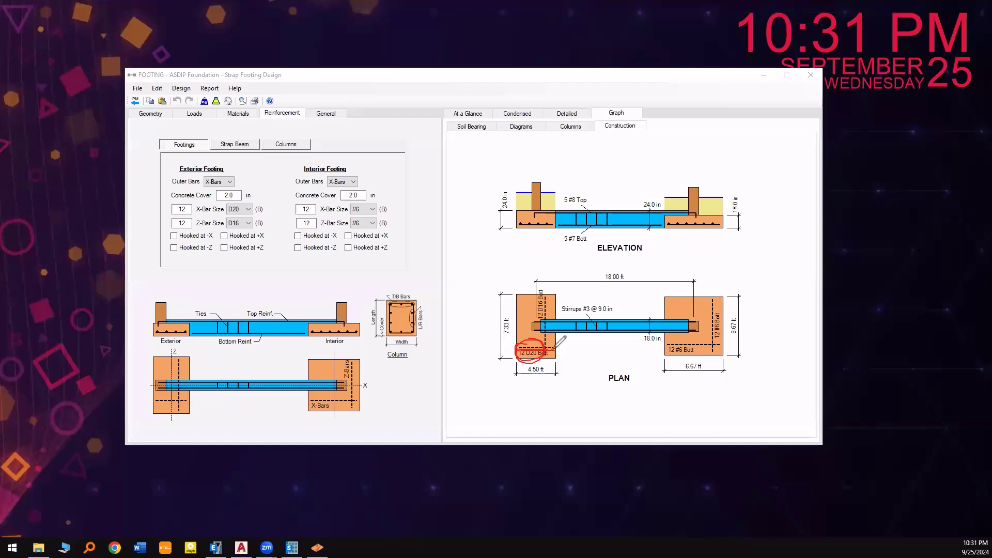
pyautogui.moveTo(519, 349); pyautogui.dragTo(551, 348)
pyautogui.moveTo(195, 219)
pyautogui.mouseDown()
pyautogui.moveTo(216, 227)
pyautogui.moveTo(198, 217)
pyautogui.mouseUp()
pyautogui.moveTo(552, 291)
pyautogui.mouseDown()
pyautogui.moveTo(555, 354)
pyautogui.moveTo(552, 296)
pyautogui.moveTo(548, 342)
pyautogui.mouseUp()
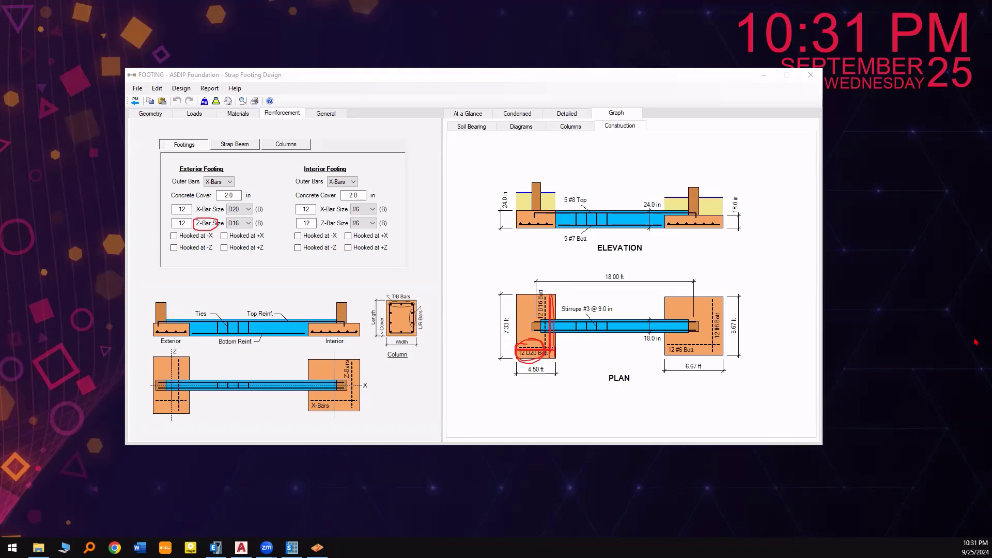
pyautogui.press('Escape')
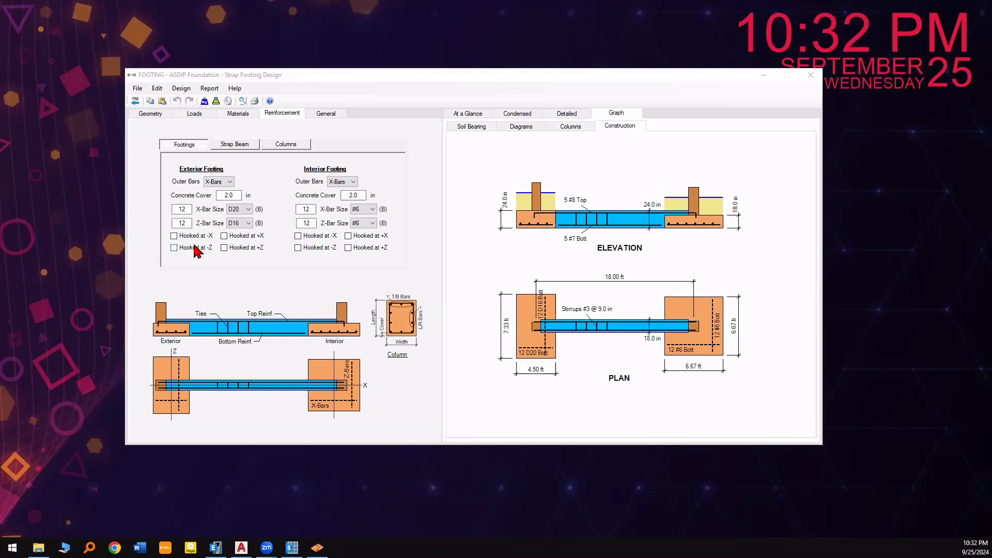
# Set the number of Z-bars in the exterior footing to 8
pyautogui.click(183, 223)
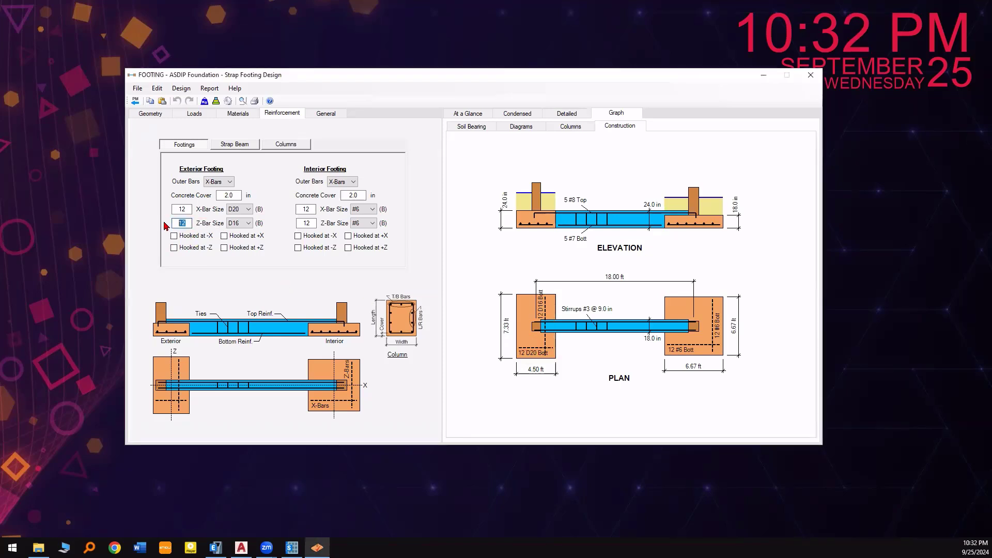
pyautogui.write('8')
pyautogui.click(185, 209)
# Set the interior footing's reinforcement to 10 X-bars of size D20 and its Z-bar size to D16
pyautogui.click(364, 209)
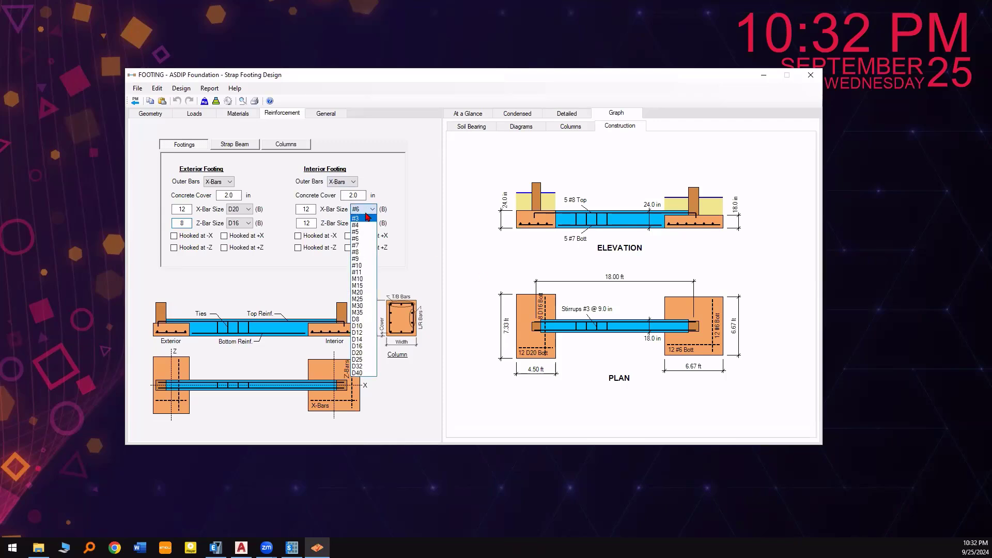
pyautogui.click(364, 367)
pyautogui.click(368, 223)
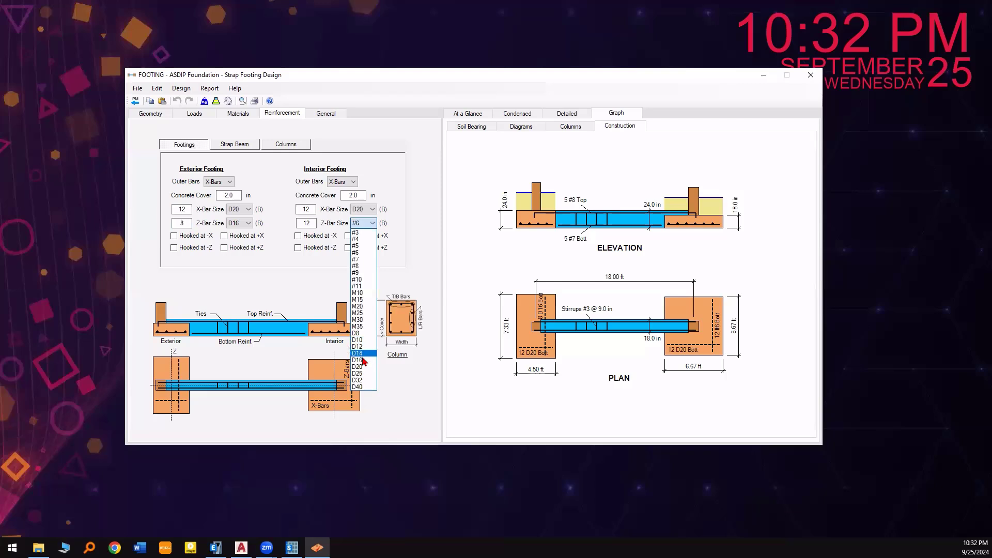
pyautogui.click(364, 360)
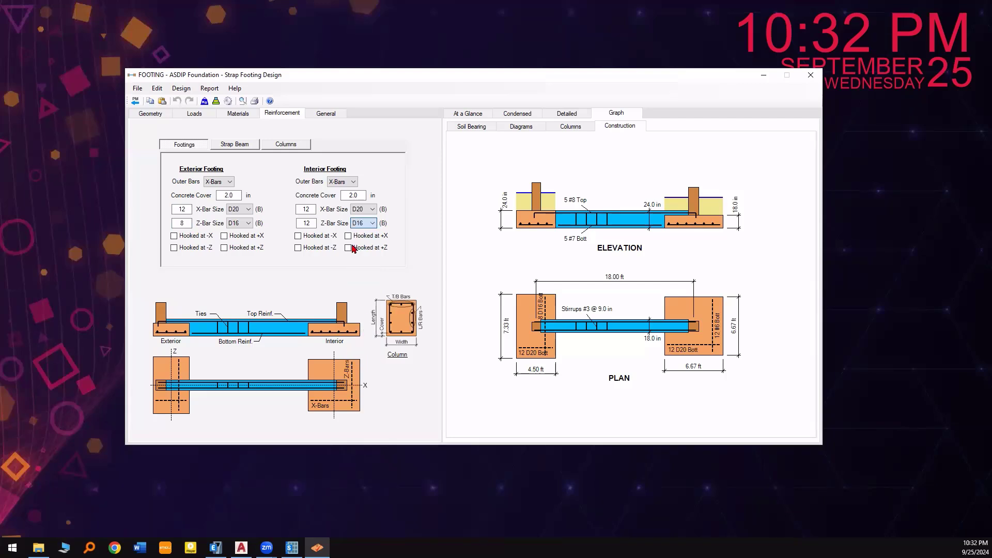
pyautogui.doubleClick(309, 209)
pyautogui.click(971, 199)
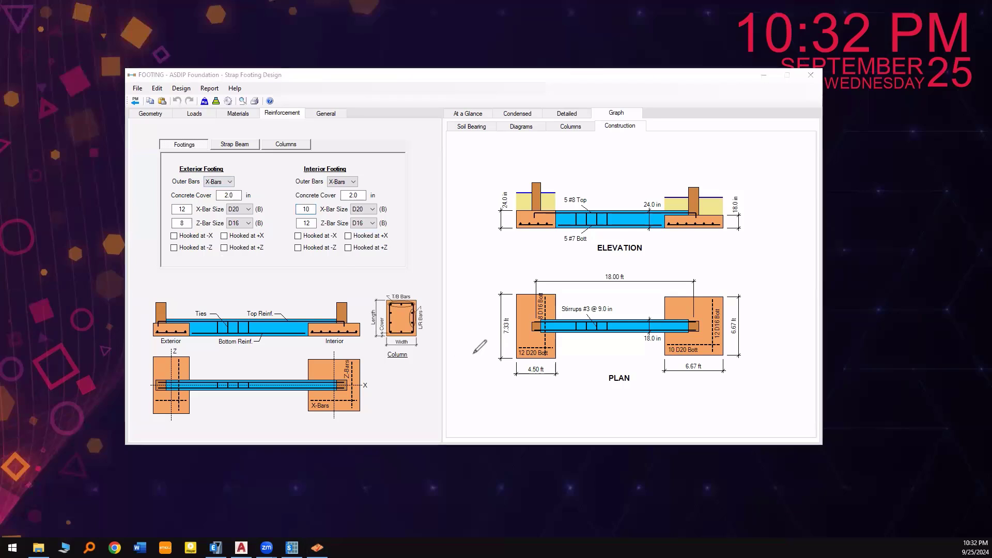
# Examine how the exterior footing's X-bar count and size relate to bar distribution across the footing width in plan
pyautogui.moveTo(178, 203)
pyautogui.mouseDown()
pyautogui.moveTo(190, 213)
pyautogui.moveTo(173, 199)
pyautogui.mouseUp()
pyautogui.moveTo(238, 204); pyautogui.dragTo(225, 205)
pyautogui.moveTo(462, 293)
pyautogui.mouseDown()
pyautogui.moveTo(471, 359)
pyautogui.moveTo(490, 365)
pyautogui.mouseUp()
pyautogui.moveTo(511, 312)
pyautogui.mouseDown()
pyautogui.moveTo(495, 322)
pyautogui.moveTo(503, 344)
pyautogui.moveTo(514, 323)
pyautogui.moveTo(517, 338)
pyautogui.mouseUp()
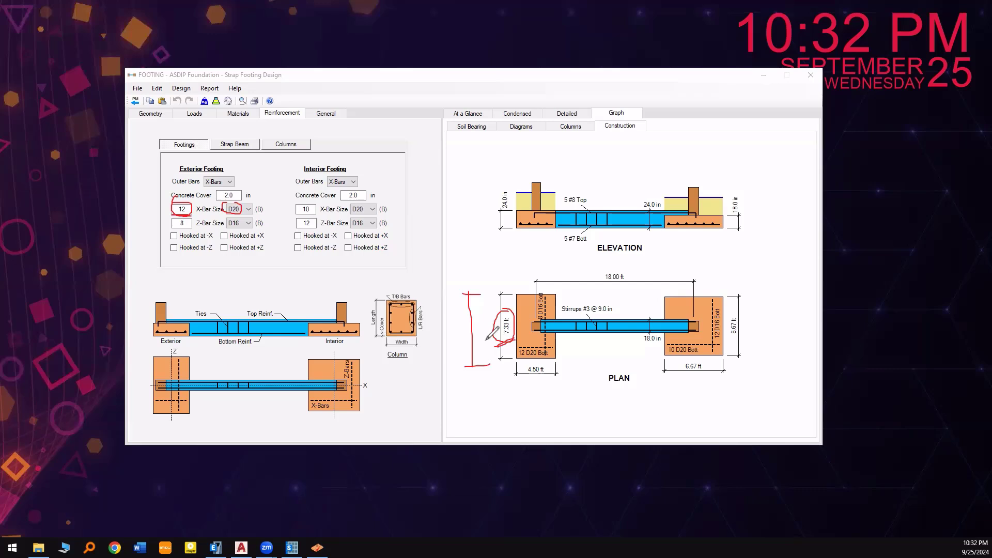
pyautogui.moveTo(448, 355); pyautogui.dragTo(501, 345)
pyautogui.moveTo(446, 331)
pyautogui.mouseDown()
pyautogui.moveTo(497, 331)
pyautogui.moveTo(504, 318)
pyautogui.moveTo(482, 301)
pyautogui.moveTo(454, 300)
pyautogui.moveTo(456, 309)
pyautogui.mouseUp()
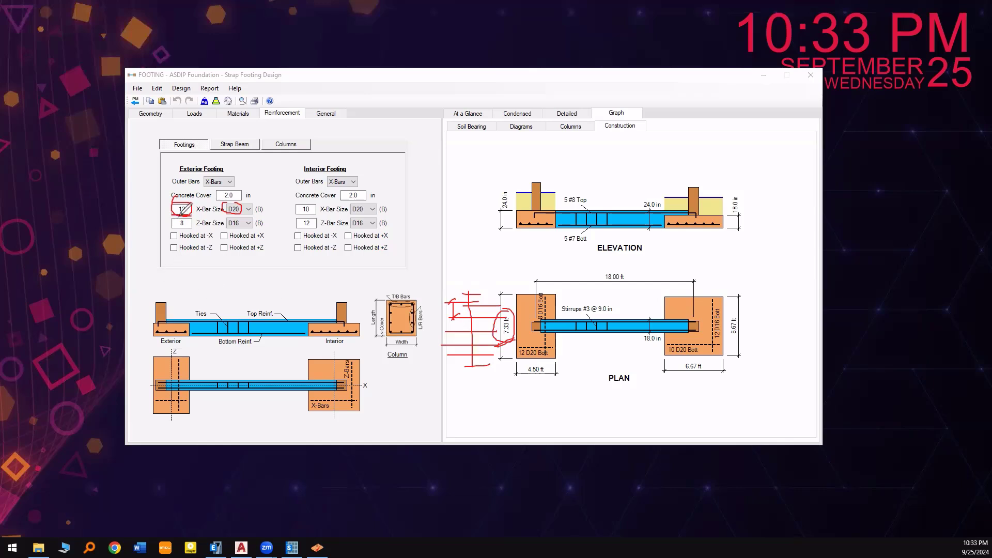
pyautogui.moveTo(168, 212); pyautogui.dragTo(197, 212)
# Set the strap beam's horizontal bar sizes to D16 for the top reinforcement and D20 for the bottom reinforcement
pyautogui.click(233, 147)
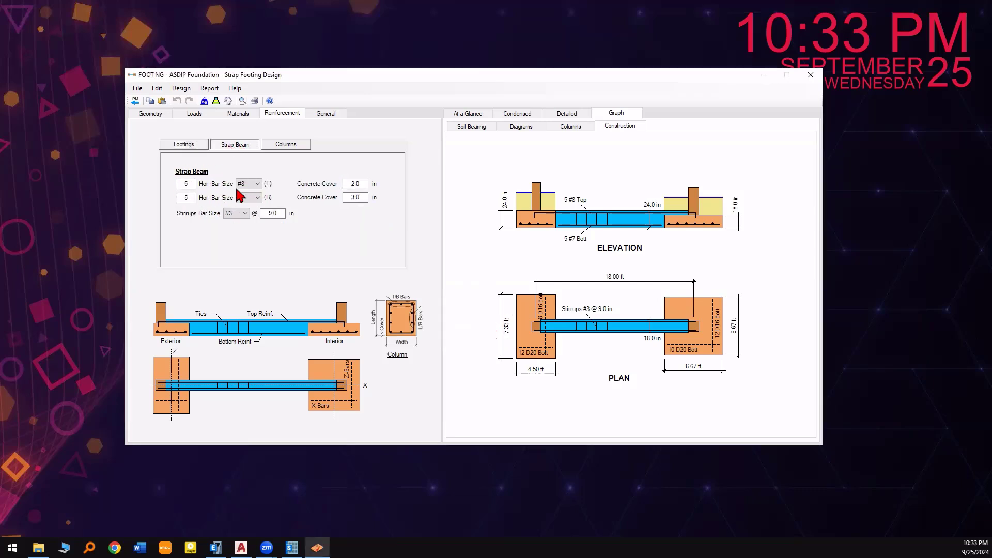
pyautogui.click(255, 185)
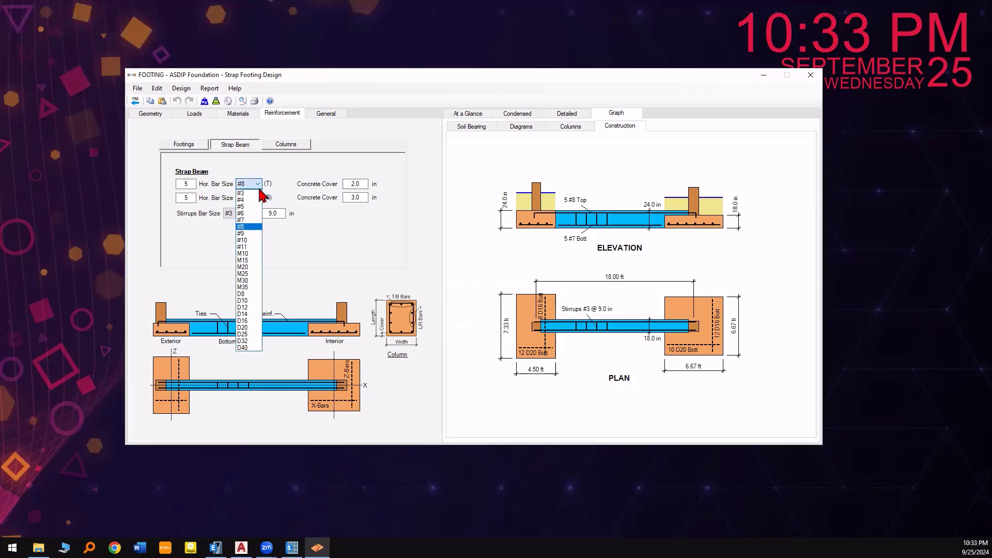
pyautogui.click(253, 321)
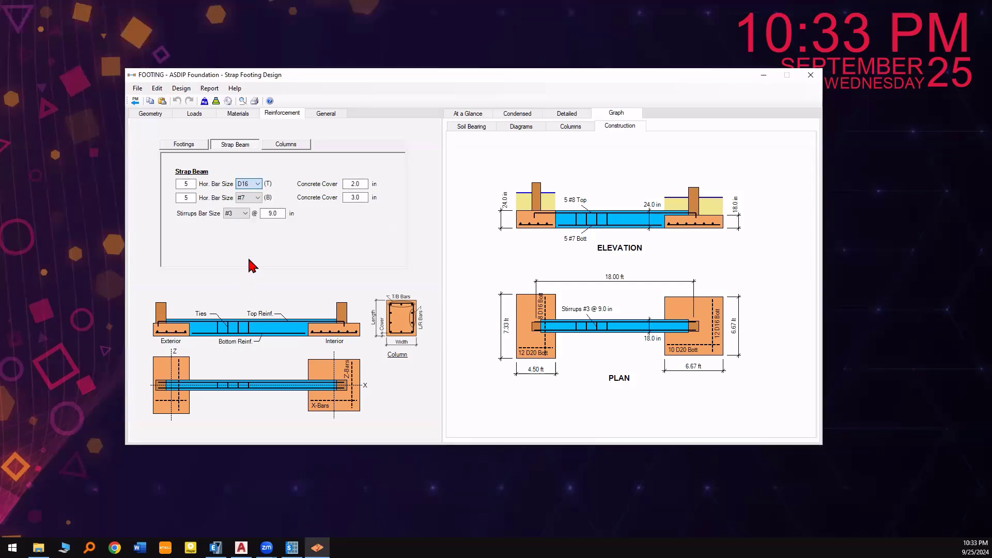
pyautogui.click(244, 199)
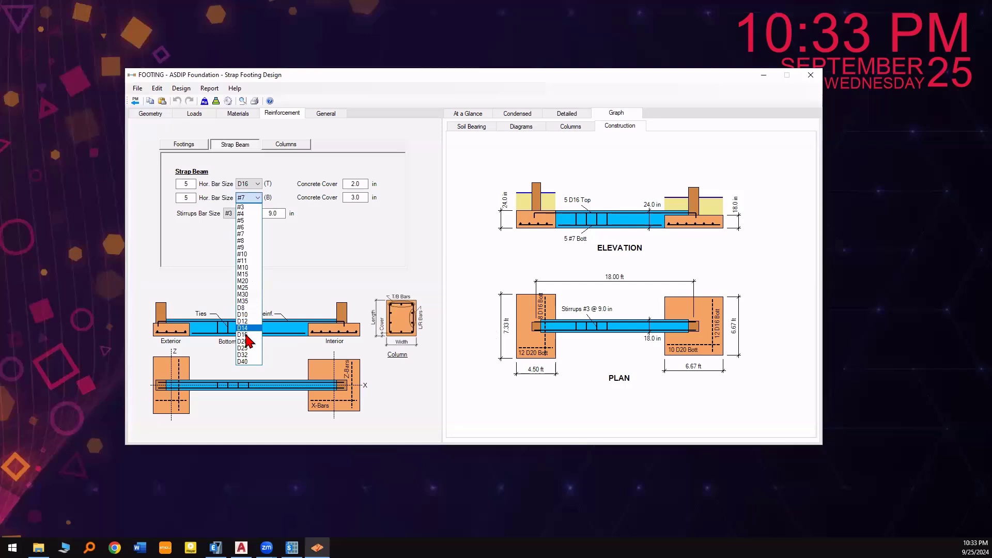
pyautogui.click(245, 326)
# Set the strap beam's stirrups to bar size D10 at a spacing of 6.0 in
pyautogui.doubleClick(186, 184)
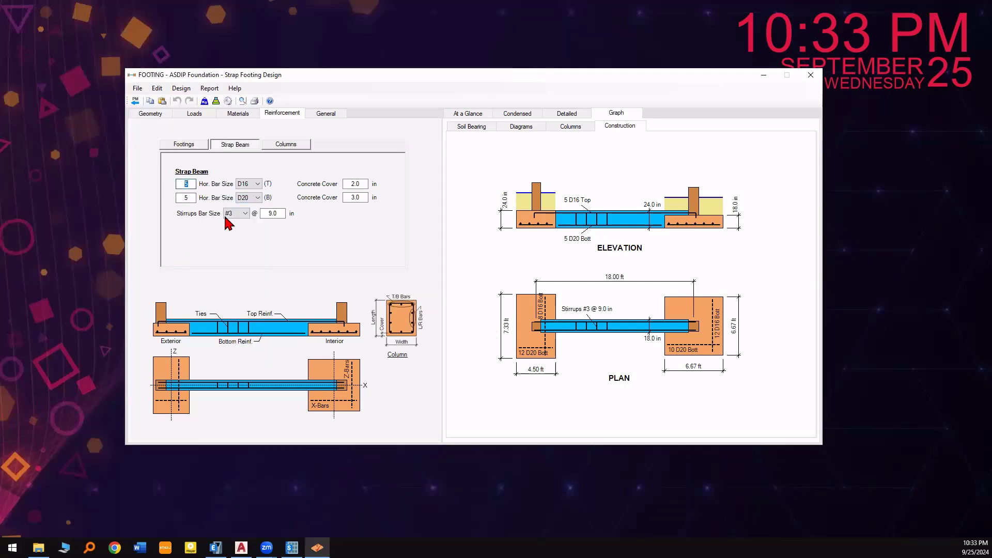
pyautogui.doubleClick(189, 196)
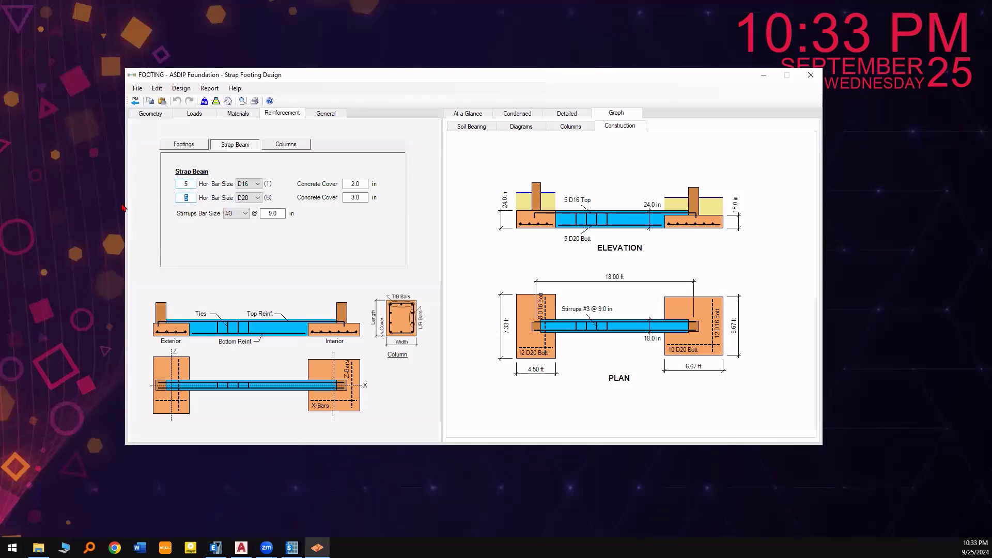
pyautogui.click(227, 216)
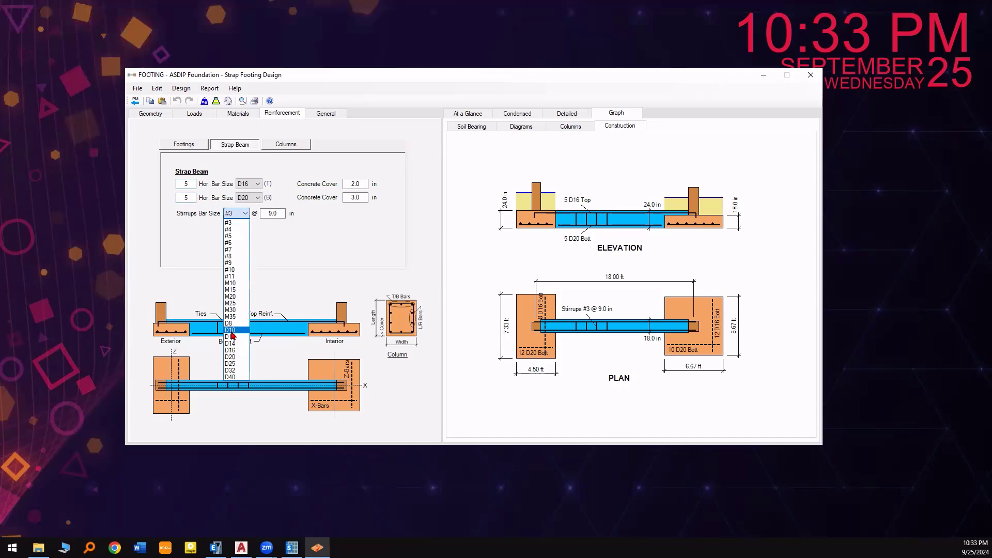
pyautogui.click(231, 332)
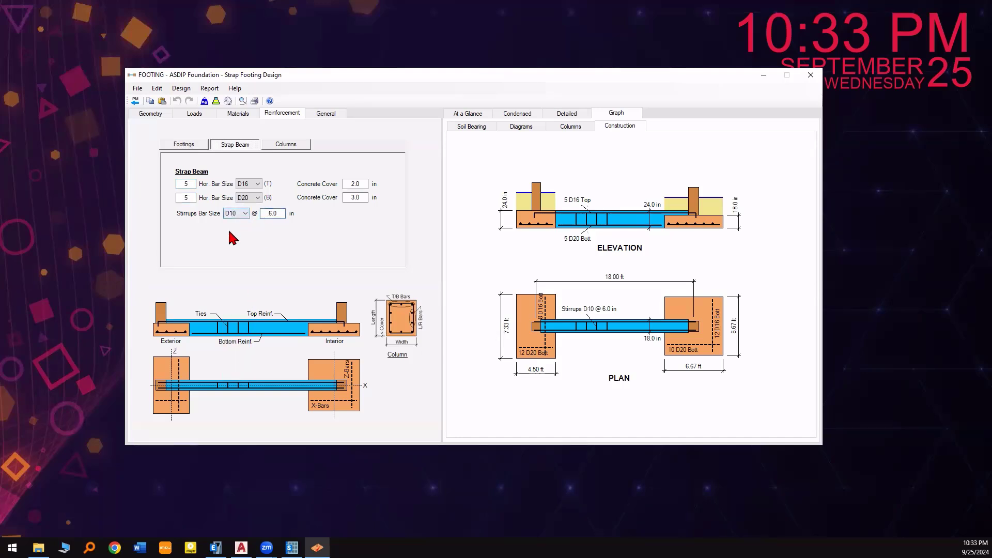
# Bring up the column reinforcement inputs and examine the columns and strap beam in the construction plan
pyautogui.click(297, 146)
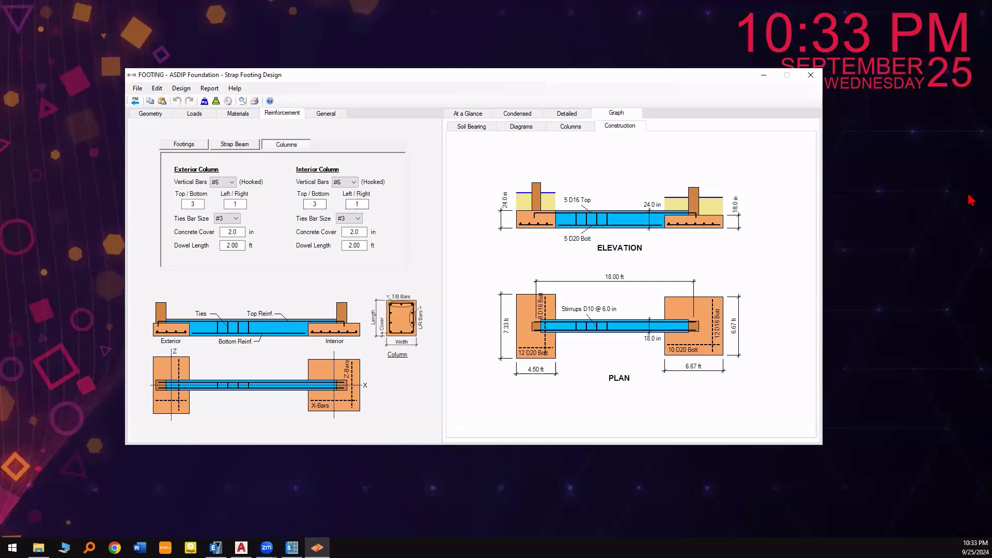
pyautogui.hotkey('ctrl', '2')
pyautogui.moveTo(531, 302); pyautogui.dragTo(623, 282)
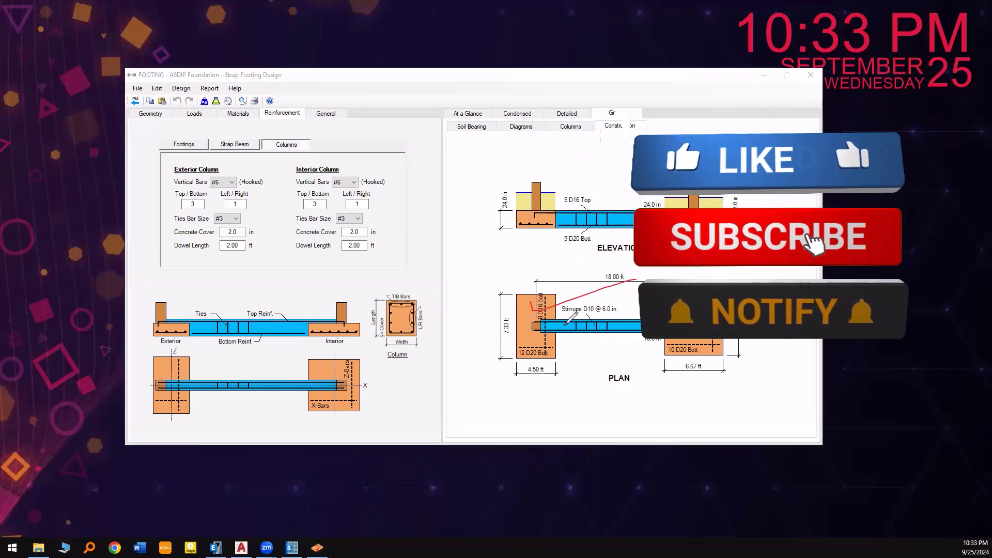
pyautogui.moveTo(552, 304)
pyautogui.mouseDown()
pyautogui.moveTo(523, 331)
pyautogui.moveTo(610, 341)
pyautogui.moveTo(670, 318)
pyautogui.moveTo(624, 322)
pyautogui.mouseUp()
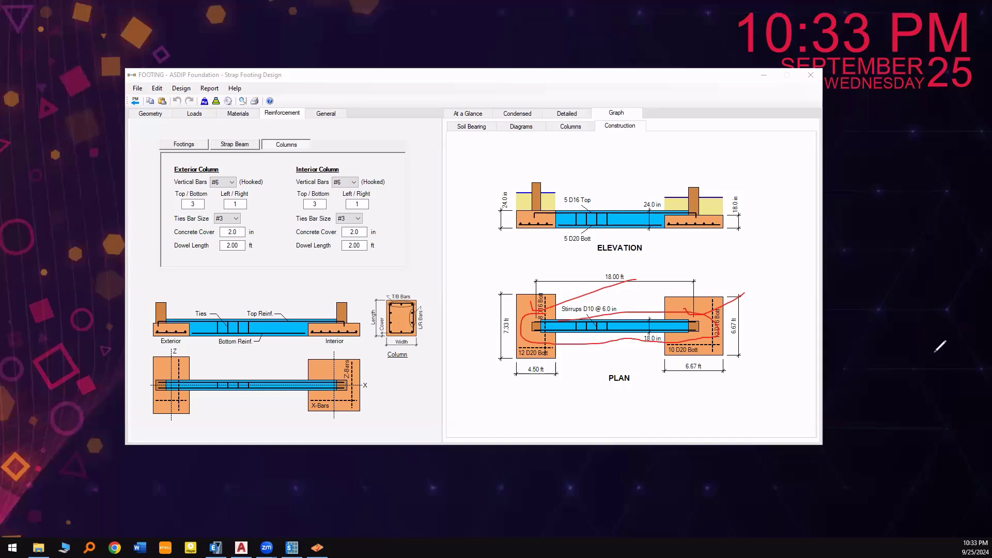
pyautogui.press('Escape')
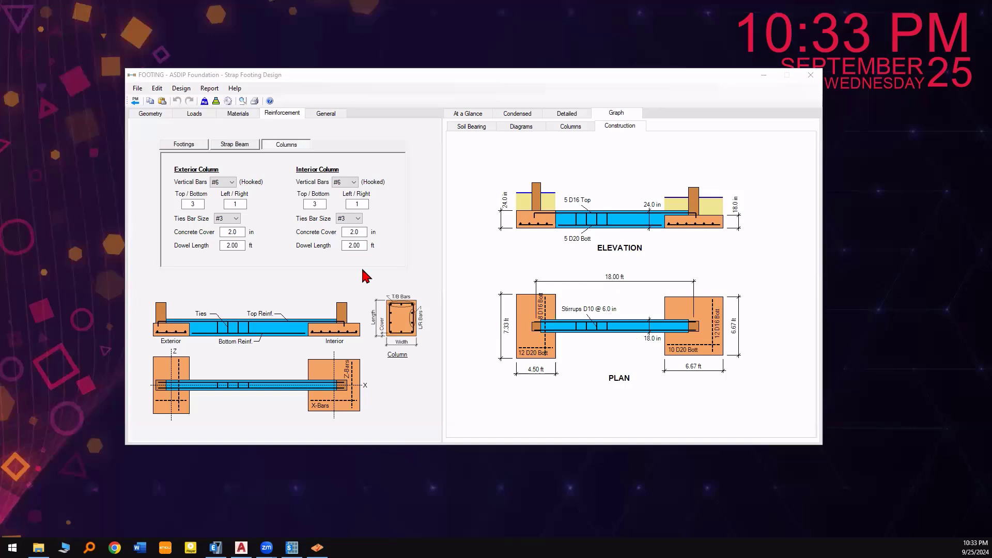
# Set the vertical bars of both the exterior and interior columns to size D20
pyautogui.click(229, 183)
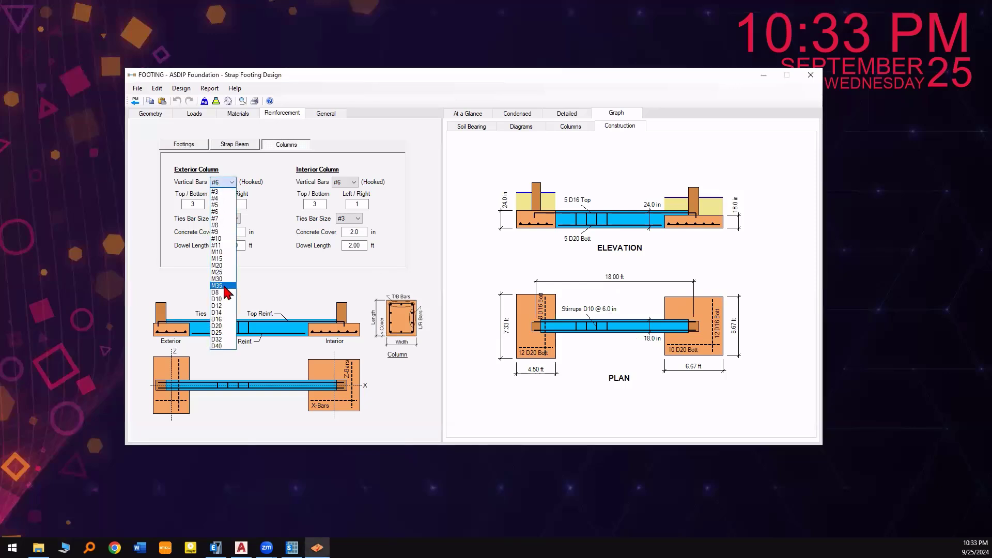
pyautogui.click(220, 326)
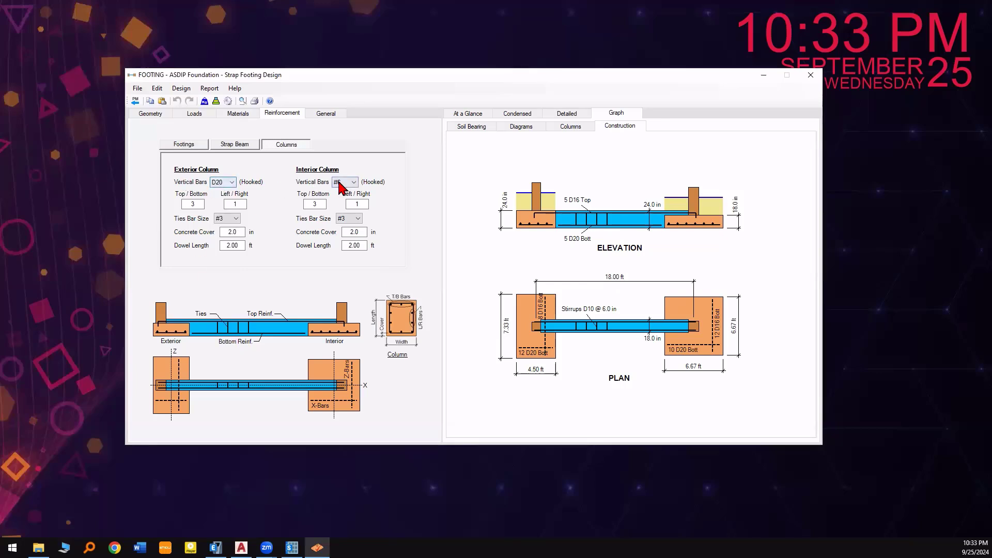
pyautogui.click(347, 183)
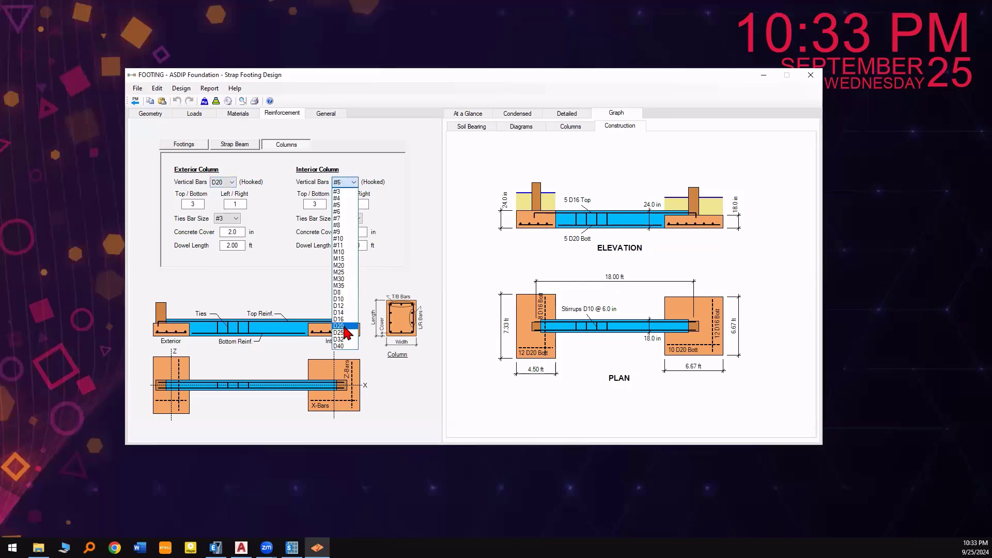
pyautogui.click(343, 326)
pyautogui.click(200, 205)
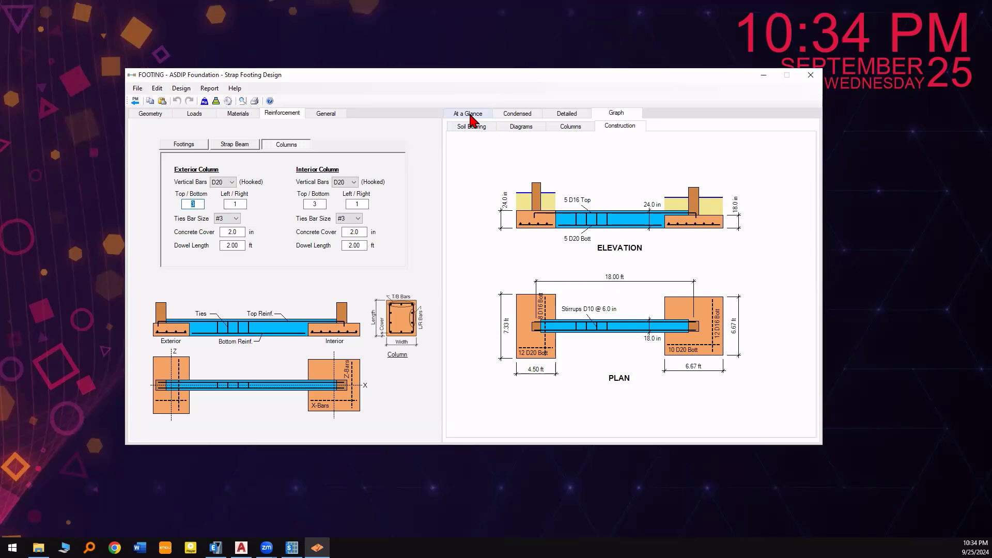
# Review the geometry, loads, materials and reinforcement inputs of the strap footing
pyautogui.click(152, 114)
pyautogui.click(191, 115)
pyautogui.click(239, 116)
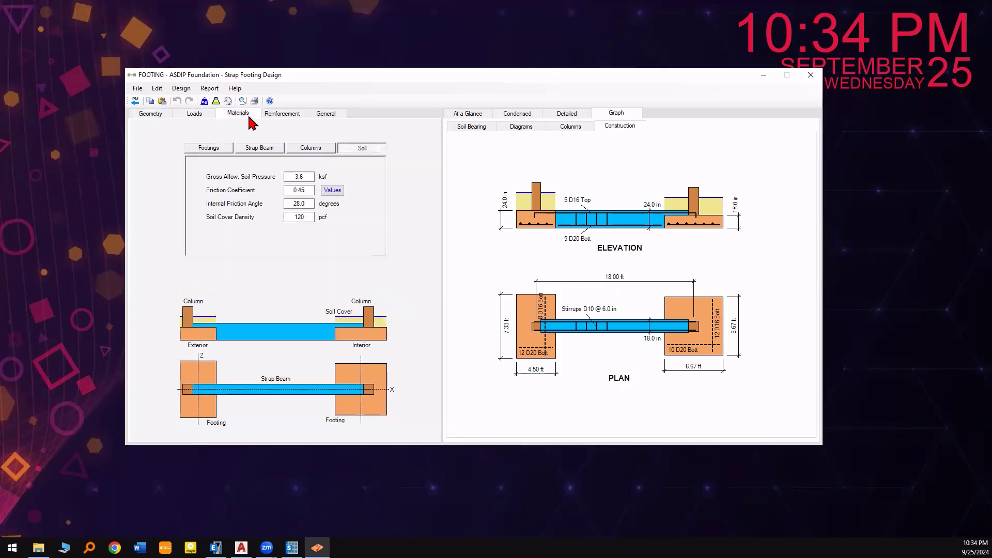
pyautogui.click(285, 115)
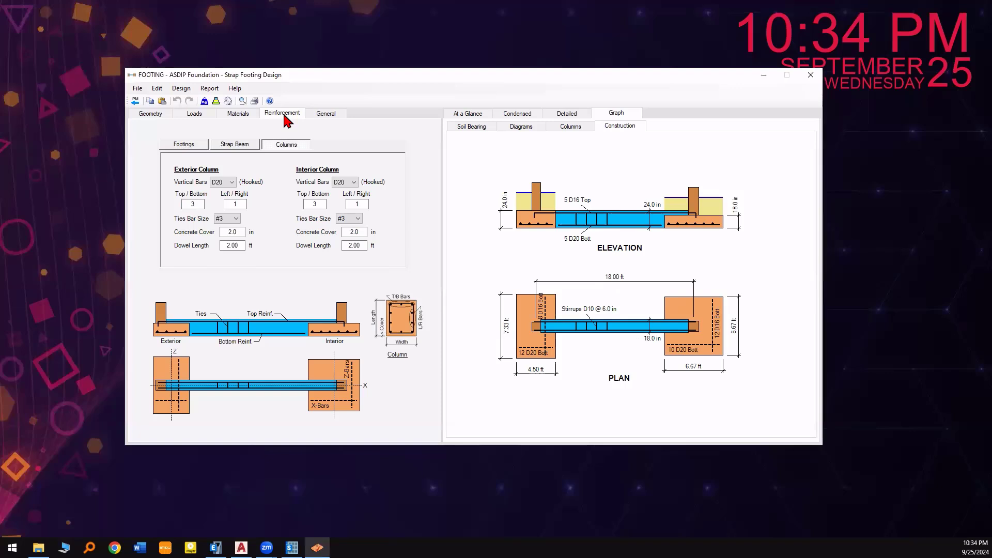
pyautogui.click(155, 115)
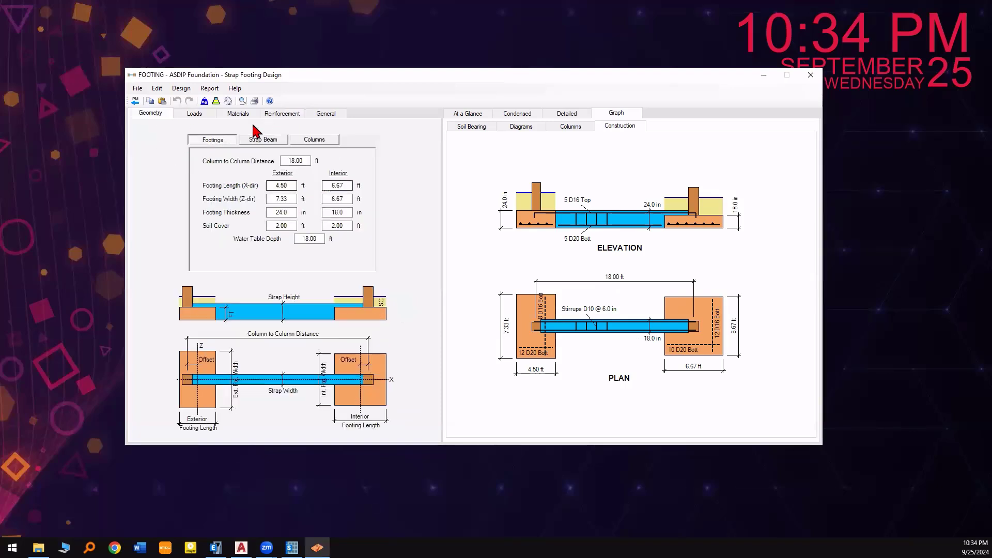
# Compare the exterior and interior footing pressures with the allowable bearing pressure in the results summary
pyautogui.click(469, 114)
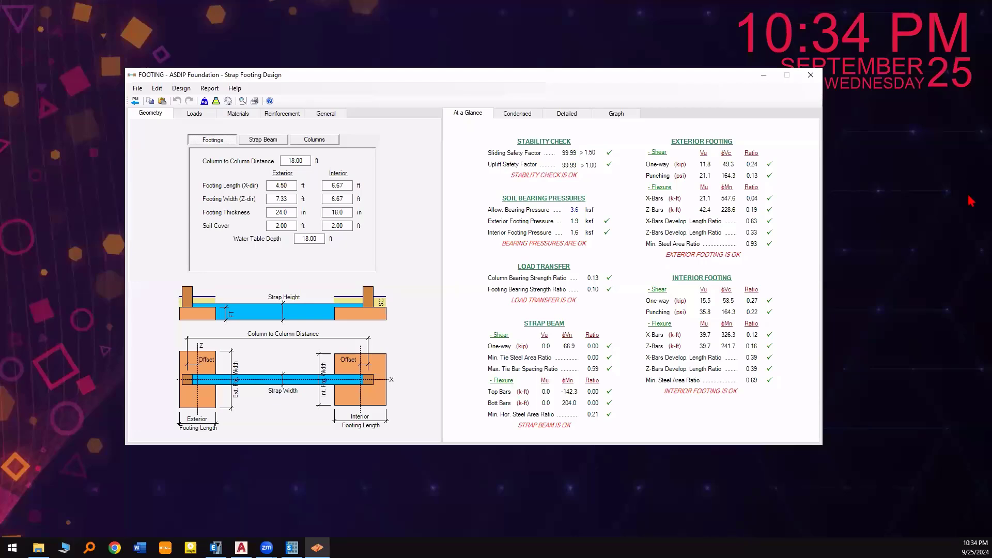
pyautogui.moveTo(221, 343)
pyautogui.mouseDown()
pyautogui.moveTo(220, 431)
pyautogui.moveTo(192, 356)
pyautogui.mouseUp()
pyautogui.moveTo(339, 341)
pyautogui.mouseDown()
pyautogui.moveTo(376, 438)
pyautogui.moveTo(332, 357)
pyautogui.mouseUp()
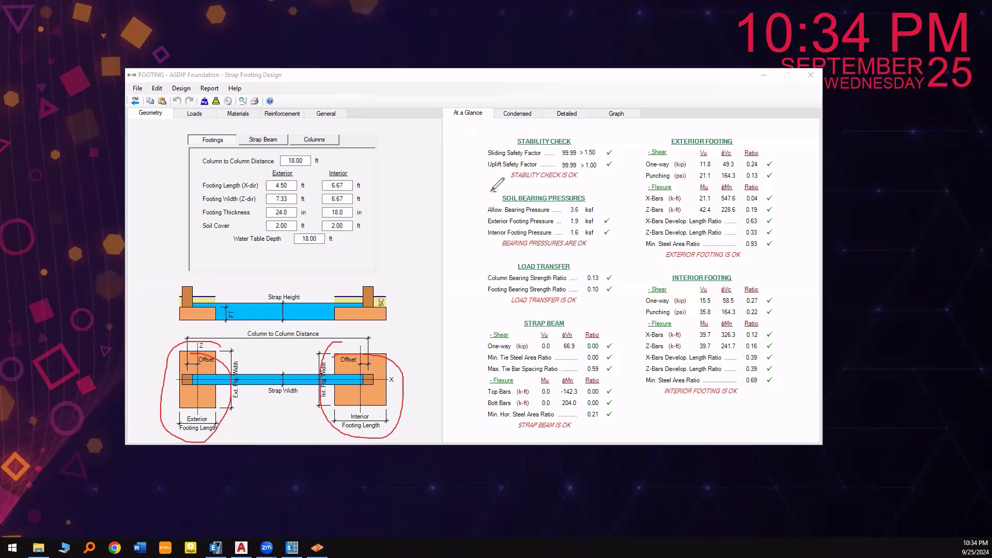
pyautogui.moveTo(496, 191)
pyautogui.mouseDown()
pyautogui.moveTo(472, 239)
pyautogui.moveTo(541, 253)
pyautogui.moveTo(613, 246)
pyautogui.moveTo(569, 179)
pyautogui.moveTo(480, 187)
pyautogui.moveTo(453, 226)
pyautogui.moveTo(465, 225)
pyautogui.mouseUp()
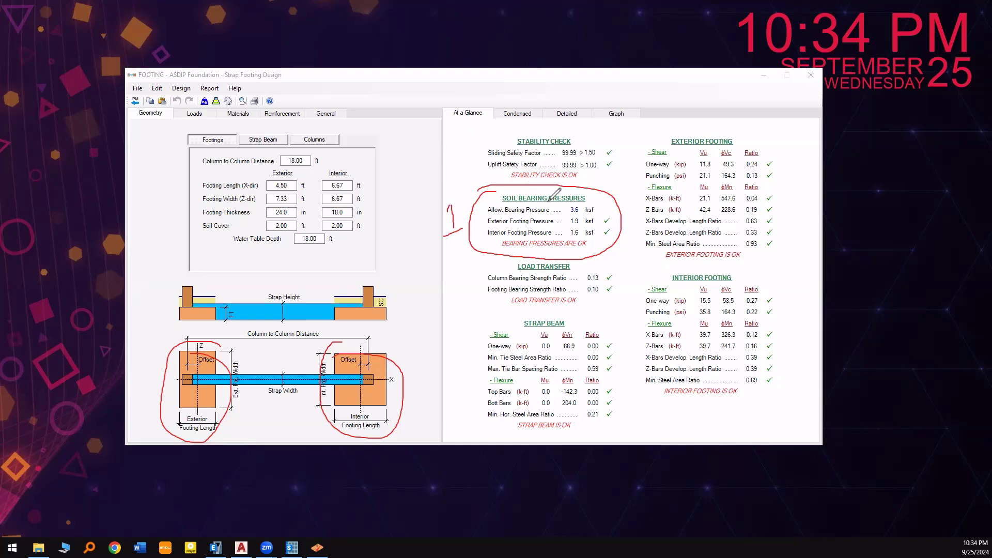
pyautogui.moveTo(570, 205)
pyautogui.mouseDown()
pyautogui.moveTo(580, 214)
pyautogui.moveTo(575, 201)
pyautogui.mouseUp()
pyautogui.moveTo(487, 225); pyautogui.dragTo(505, 225)
pyautogui.moveTo(226, 341); pyautogui.dragTo(217, 360)
pyautogui.moveTo(488, 237); pyautogui.dragTo(504, 239)
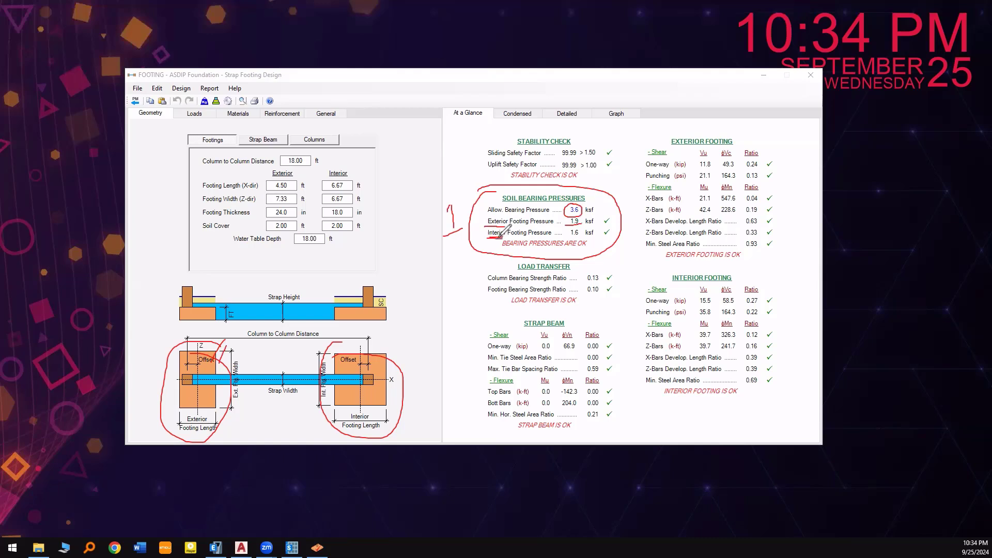
pyautogui.moveTo(567, 239); pyautogui.dragTo(580, 237)
pyautogui.moveTo(614, 215)
pyautogui.mouseDown()
pyautogui.moveTo(599, 222)
pyautogui.moveTo(612, 228)
pyautogui.moveTo(620, 217)
pyautogui.moveTo(608, 226)
pyautogui.mouseUp()
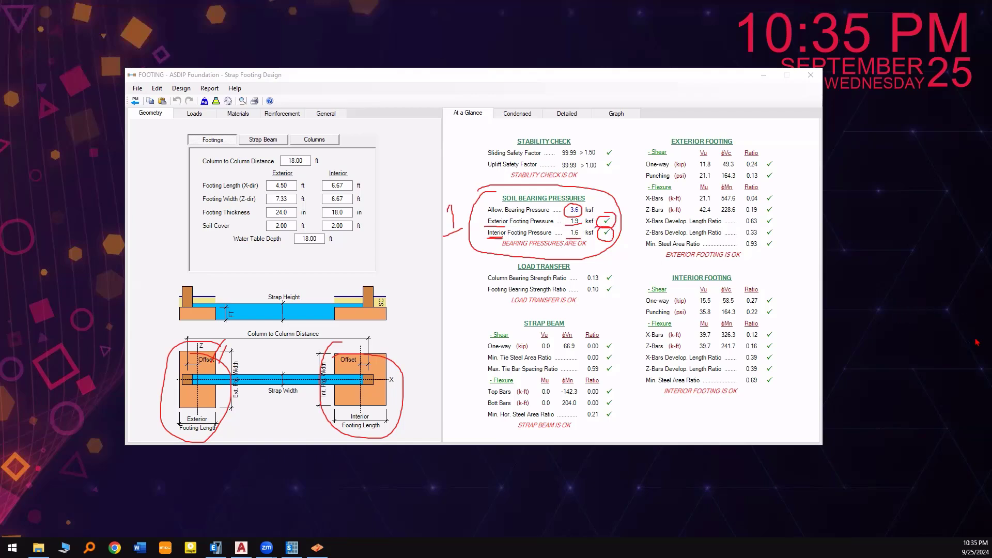
pyautogui.press('Escape')
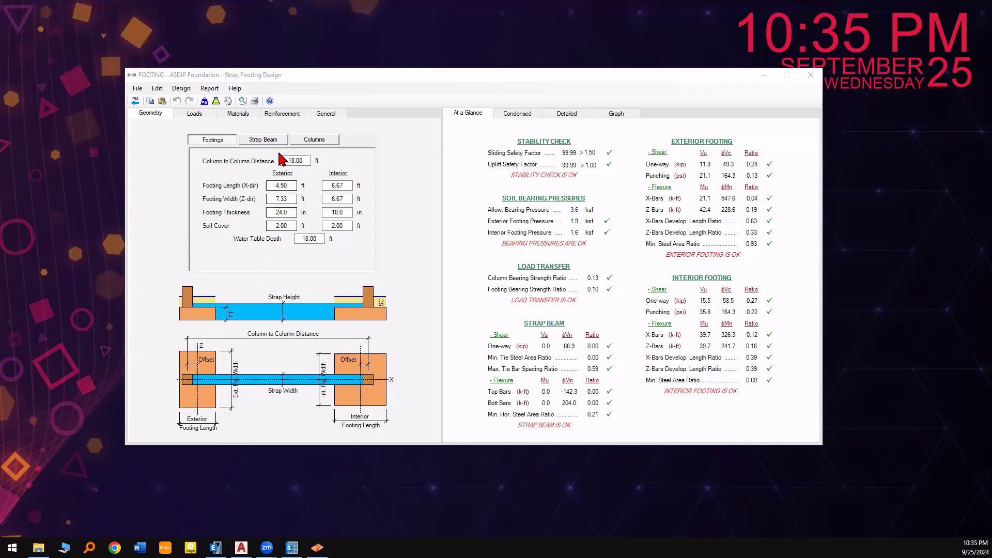
# Set the exterior column's X-direction offset to 20 in, checking the column's position on its footing in the construction drawing
pyautogui.click(205, 116)
pyautogui.click(233, 115)
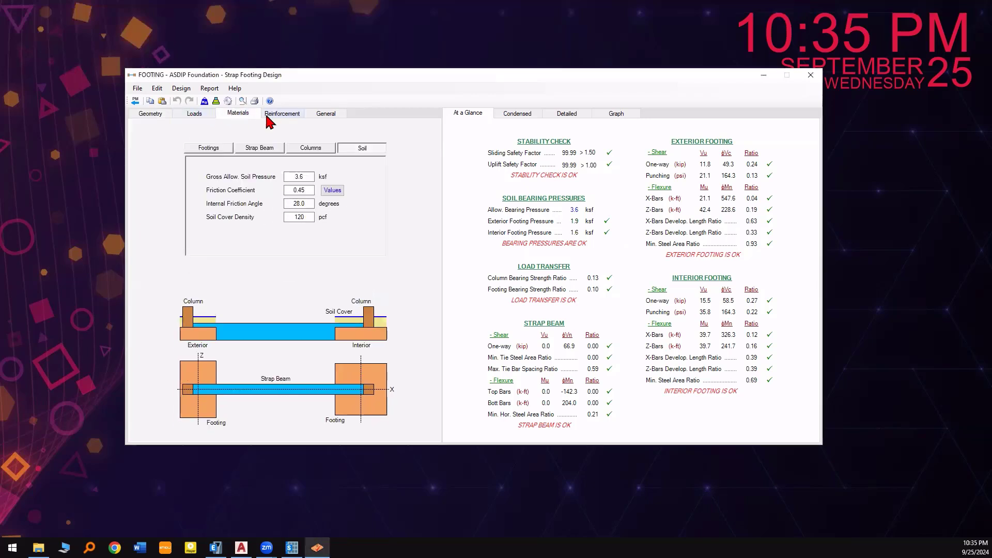
pyautogui.click(153, 115)
pyautogui.click(317, 141)
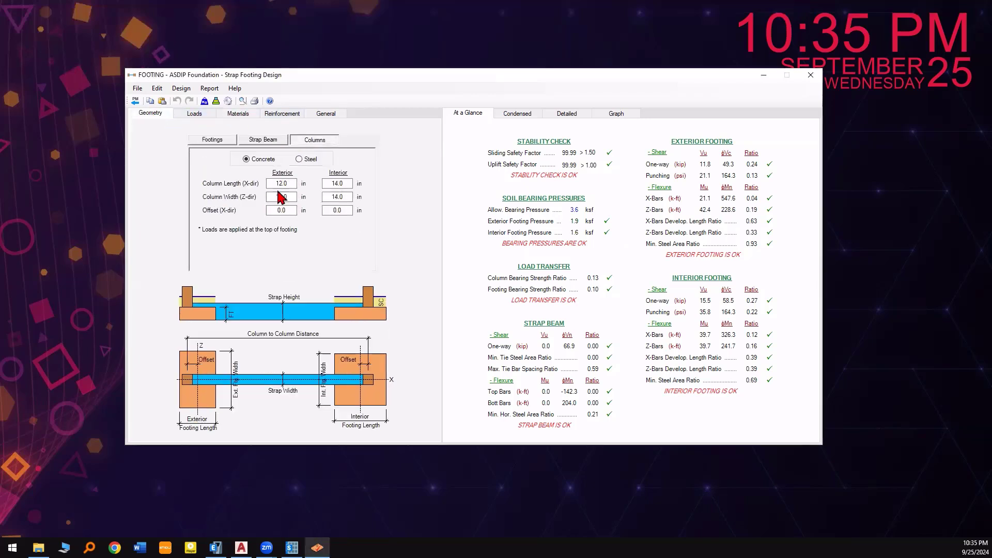
pyautogui.click(281, 211)
pyautogui.click(624, 114)
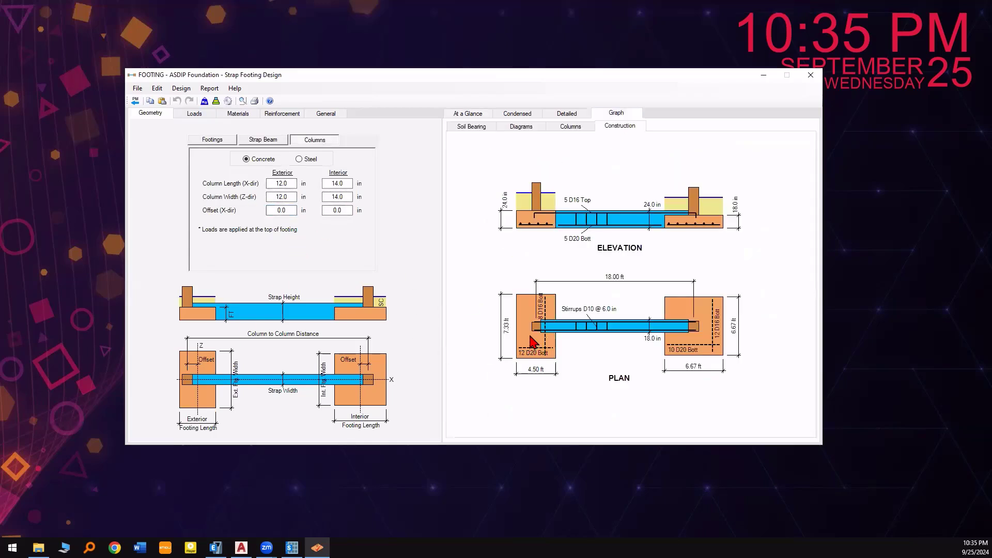
pyautogui.click(287, 209)
pyautogui.press('Return')
pyautogui.moveTo(292, 212); pyautogui.dragTo(261, 216)
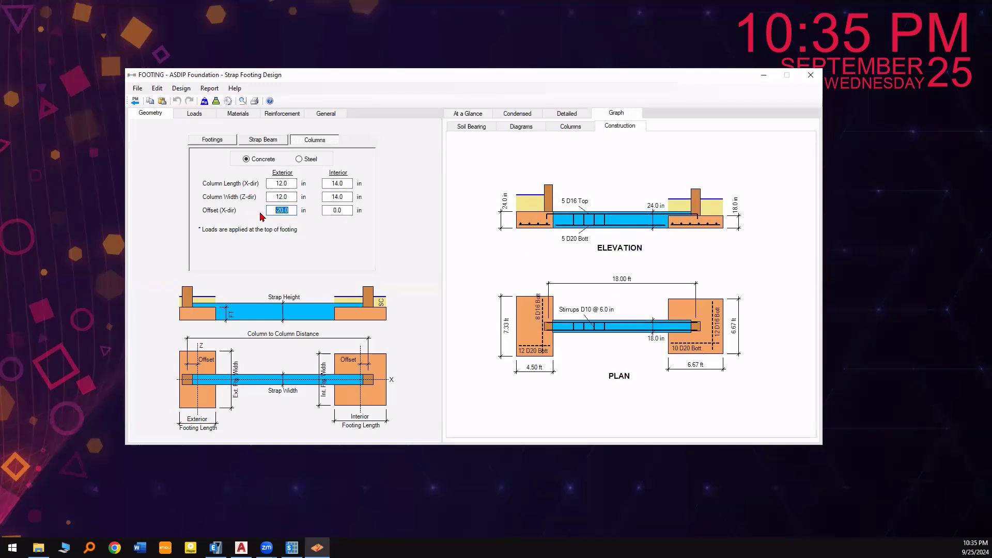
pyautogui.write('20')
pyautogui.press('Return')
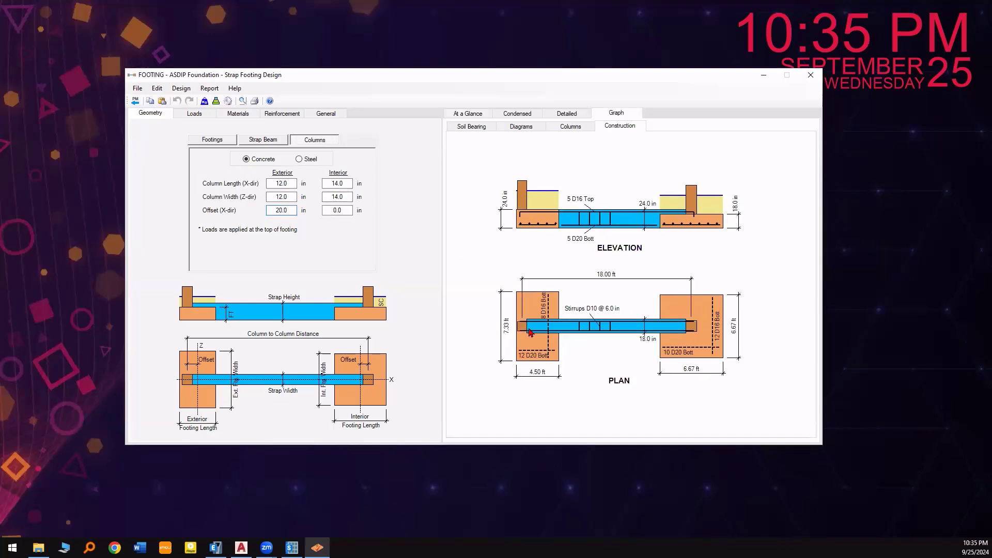
# Check the exterior footing's bearing pressure in the results summary and set the interior column's X-direction offset to 15 in
pyautogui.click(469, 113)
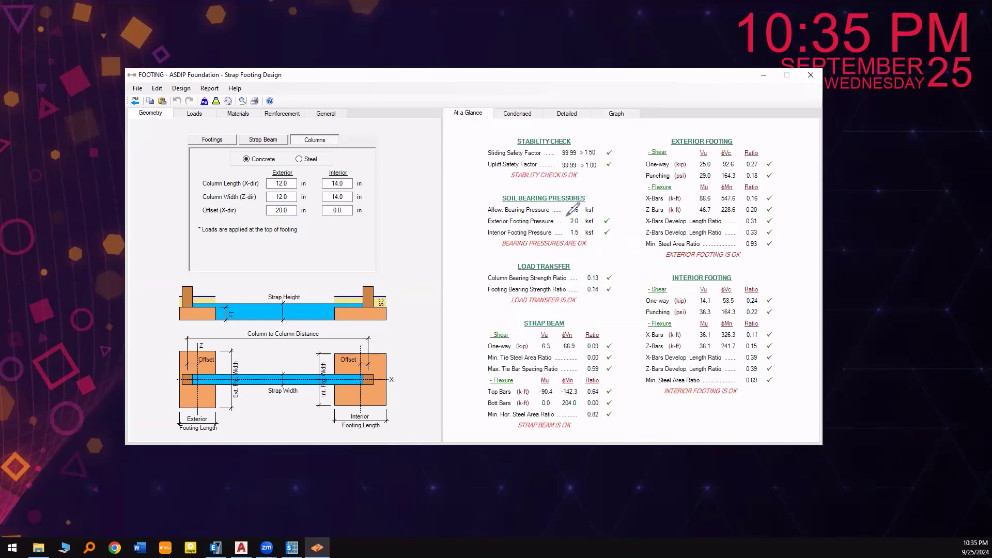
pyautogui.moveTo(573, 215); pyautogui.dragTo(570, 224)
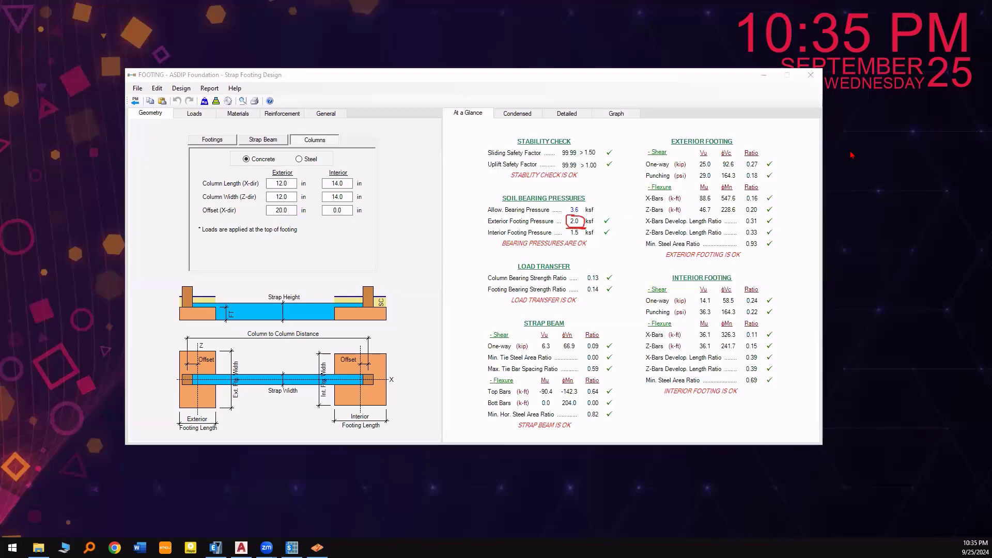
pyautogui.click(335, 210)
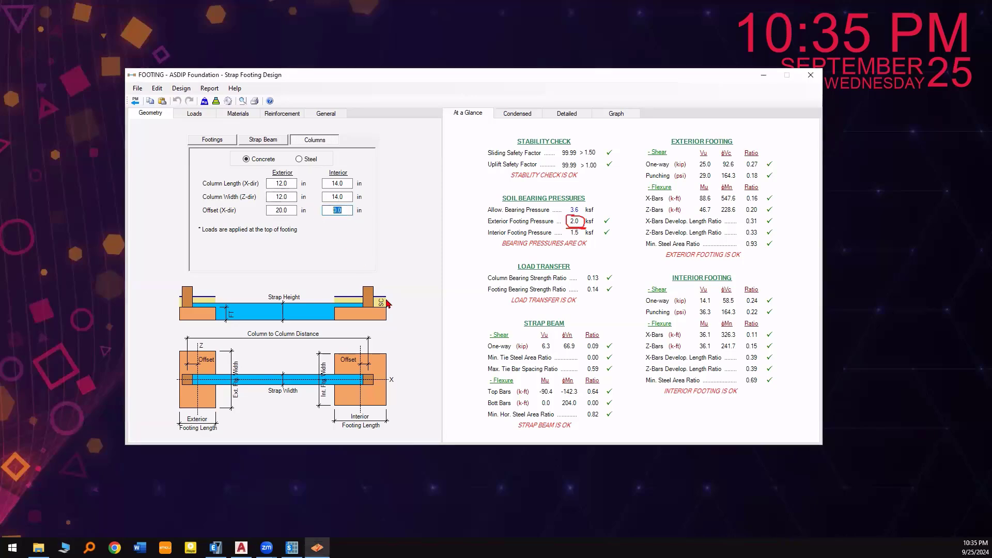
pyautogui.press('Return')
# Examine the soil bearing pressure check in the results summary with both column offsets applied
pyautogui.click(284, 210)
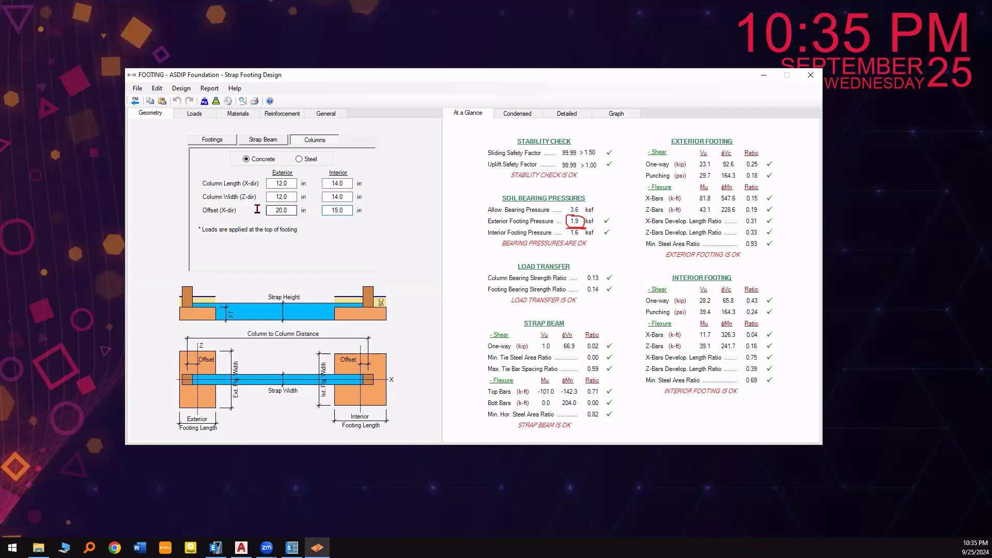
pyautogui.click(346, 210)
pyautogui.moveTo(479, 197)
pyautogui.mouseDown()
pyautogui.moveTo(568, 258)
pyautogui.moveTo(491, 201)
pyautogui.moveTo(466, 242)
pyautogui.moveTo(442, 230)
pyautogui.mouseUp()
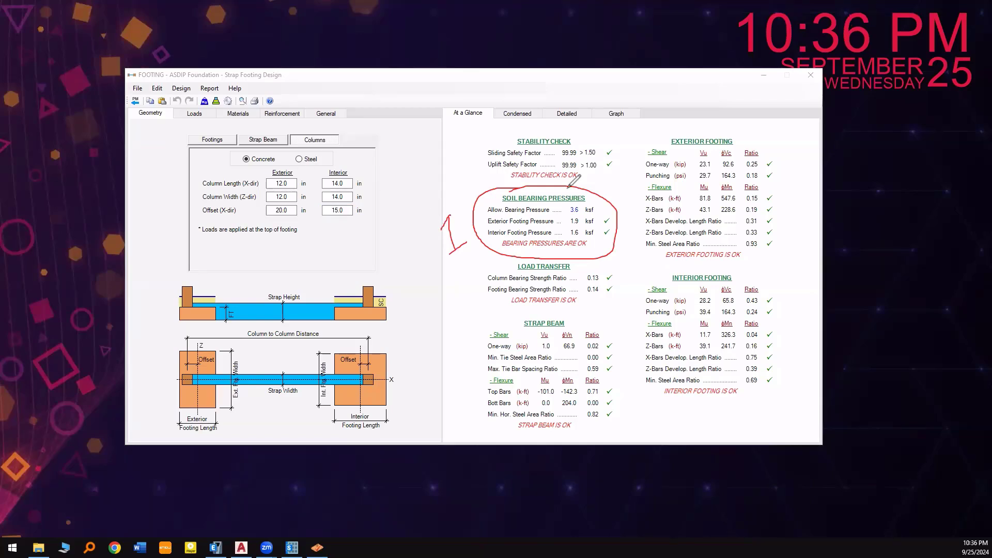
# Examine the exterior and interior footing thicknesses alongside each footing's one-way and punching shear ratios
pyautogui.click(210, 141)
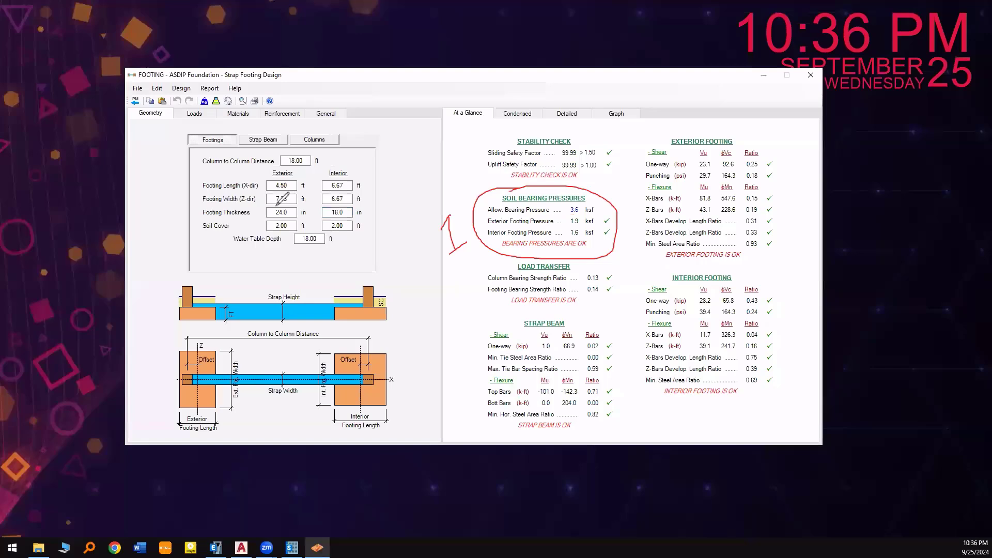
pyautogui.moveTo(280, 207)
pyautogui.mouseDown()
pyautogui.moveTo(268, 214)
pyautogui.moveTo(283, 207)
pyautogui.moveTo(340, 219)
pyautogui.moveTo(343, 207)
pyautogui.mouseUp()
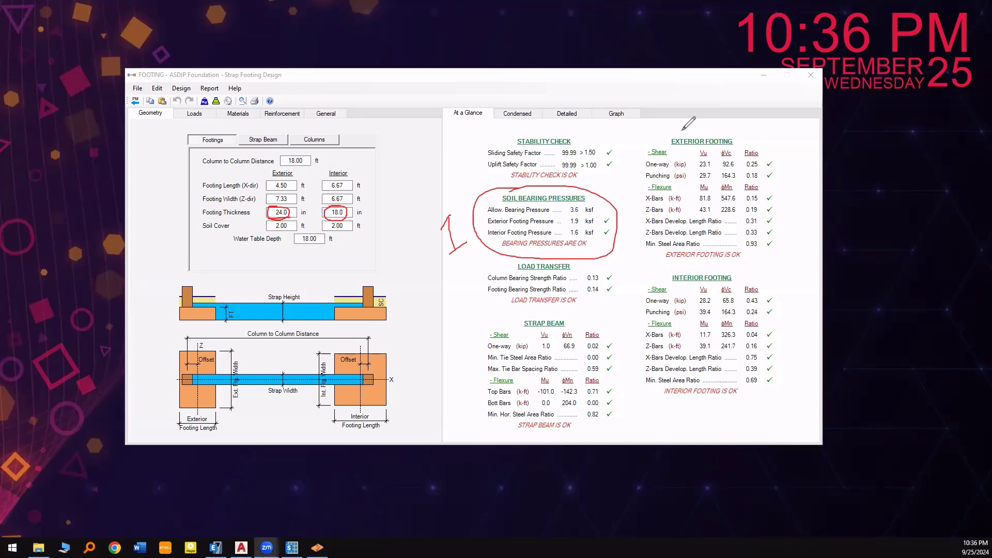
pyautogui.moveTo(652, 129)
pyautogui.mouseDown()
pyautogui.moveTo(629, 220)
pyautogui.moveTo(716, 259)
pyautogui.moveTo(779, 160)
pyautogui.moveTo(617, 135)
pyautogui.mouseUp()
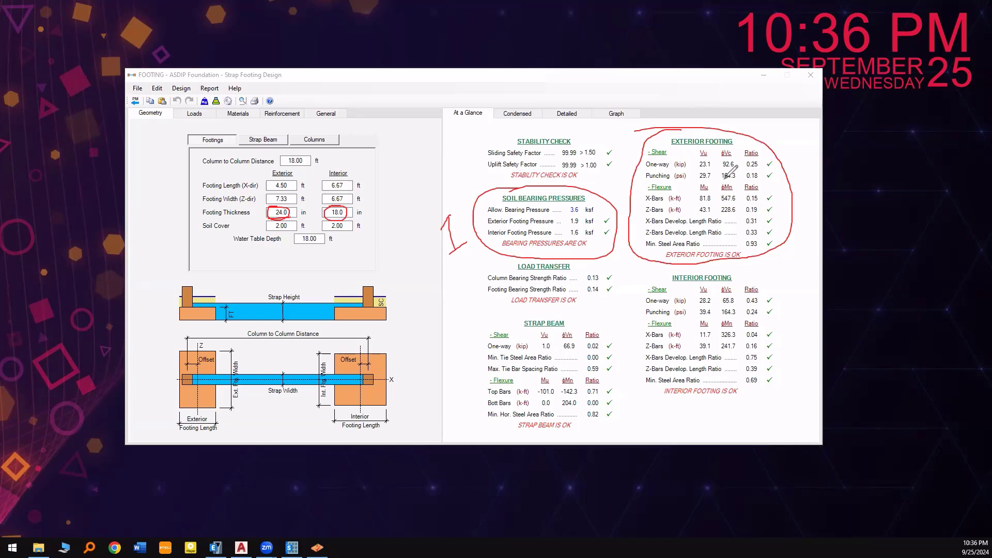
pyautogui.moveTo(758, 158)
pyautogui.mouseDown()
pyautogui.moveTo(740, 165)
pyautogui.moveTo(761, 162)
pyautogui.moveTo(766, 179)
pyautogui.moveTo(798, 160)
pyautogui.mouseUp()
pyautogui.moveTo(672, 269)
pyautogui.mouseDown()
pyautogui.moveTo(616, 337)
pyautogui.moveTo(796, 320)
pyautogui.moveTo(674, 269)
pyautogui.mouseUp()
pyautogui.moveTo(759, 304)
pyautogui.mouseDown()
pyautogui.moveTo(745, 297)
pyautogui.moveTo(756, 309)
pyautogui.mouseUp()
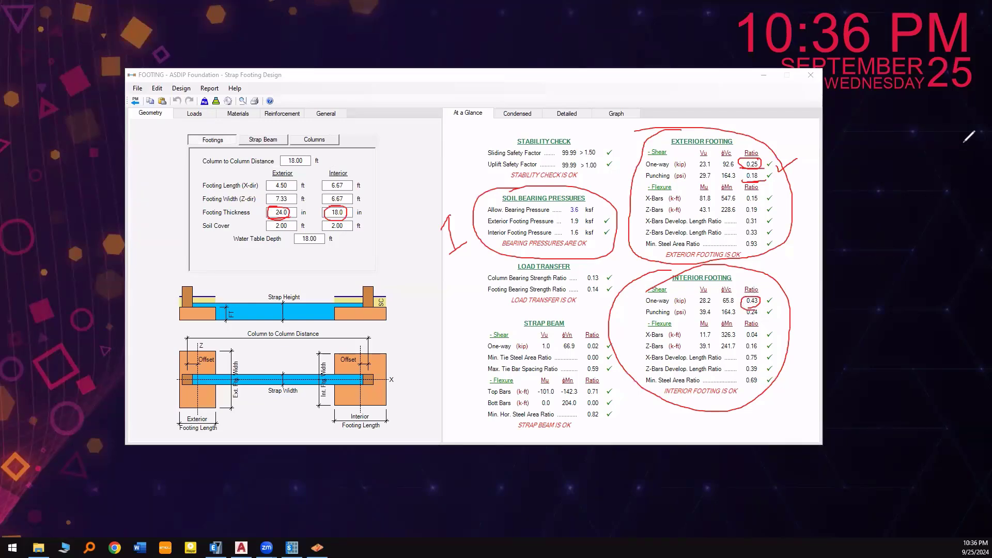
# Set the exterior footing's thickness to 18 in and check the exterior and interior footing results
pyautogui.click(279, 212)
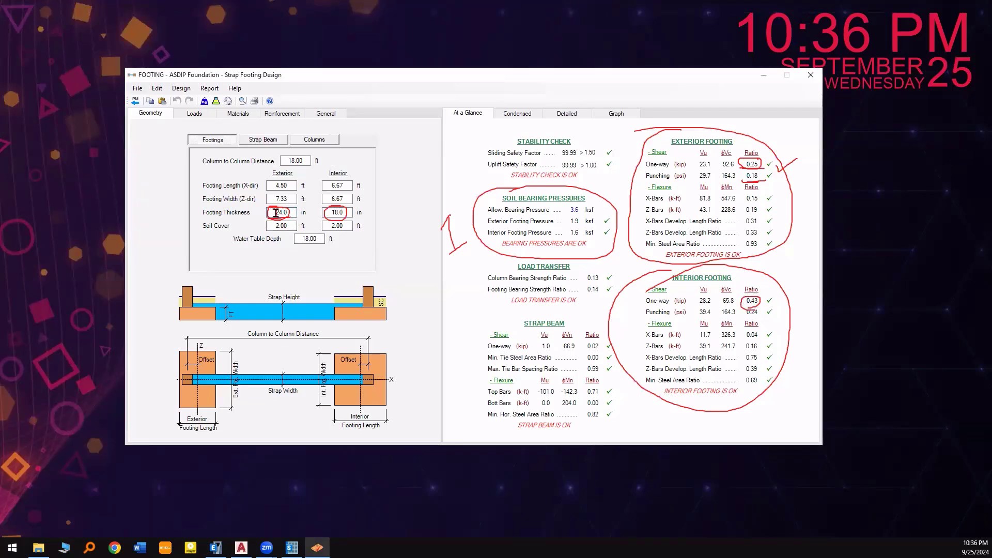
pyautogui.press('Return')
pyautogui.doubleClick(281, 213)
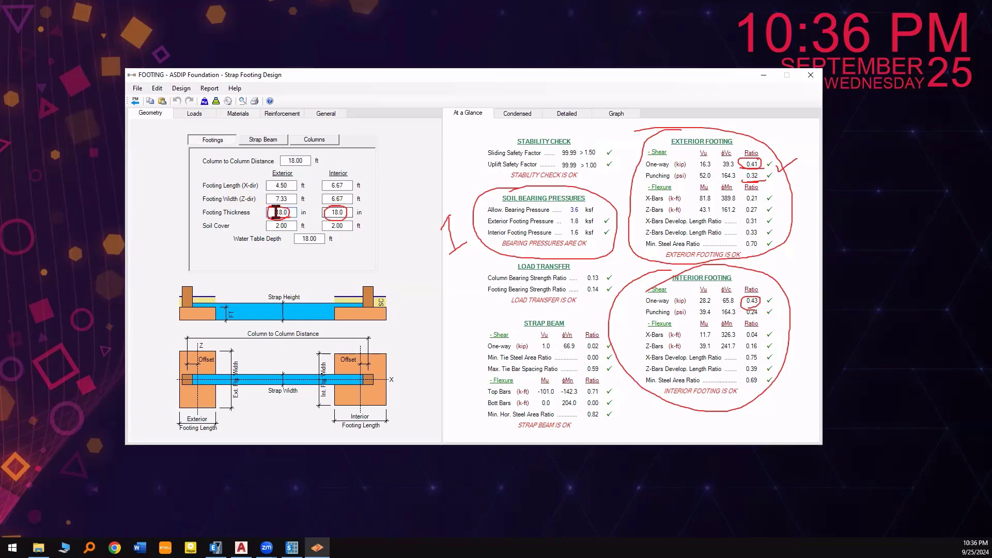
pyautogui.doubleClick(336, 213)
pyautogui.click(977, 200)
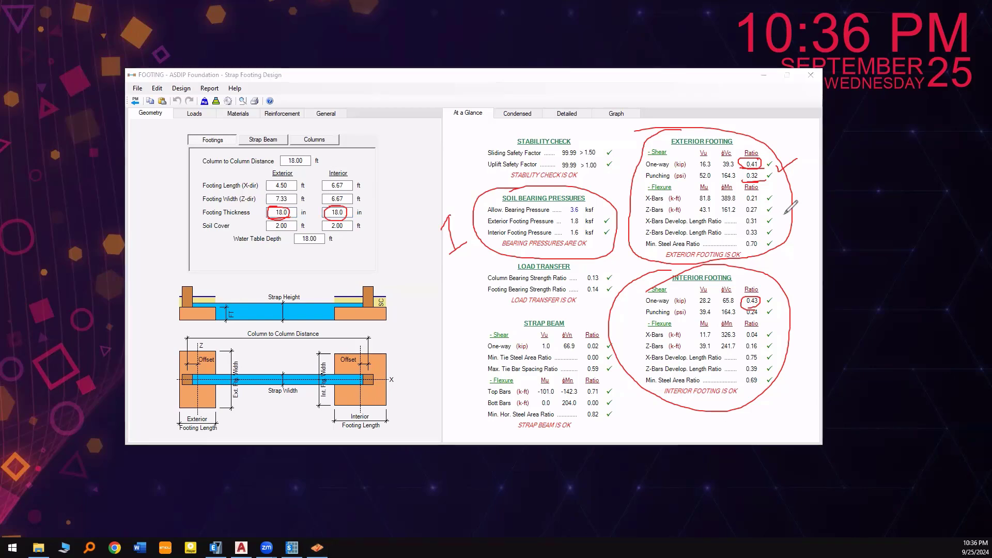
pyautogui.moveTo(796, 209); pyautogui.dragTo(819, 224)
pyautogui.moveTo(795, 317)
pyautogui.mouseDown()
pyautogui.moveTo(799, 331)
pyautogui.moveTo(832, 325)
pyautogui.mouseUp()
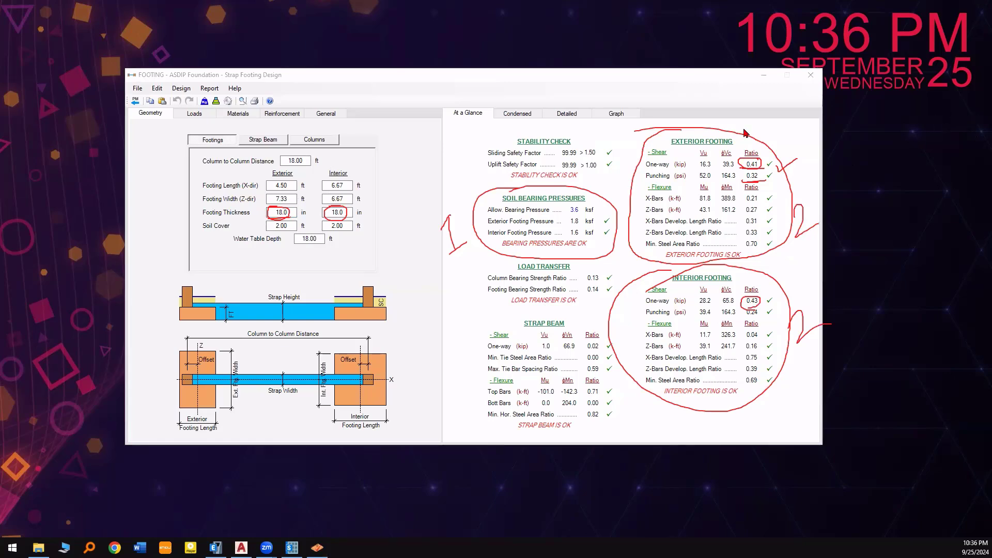
# Show the footing reinforcement inputs and examine the exterior footing's flexure and minimum steel area ratios
pyautogui.click(279, 114)
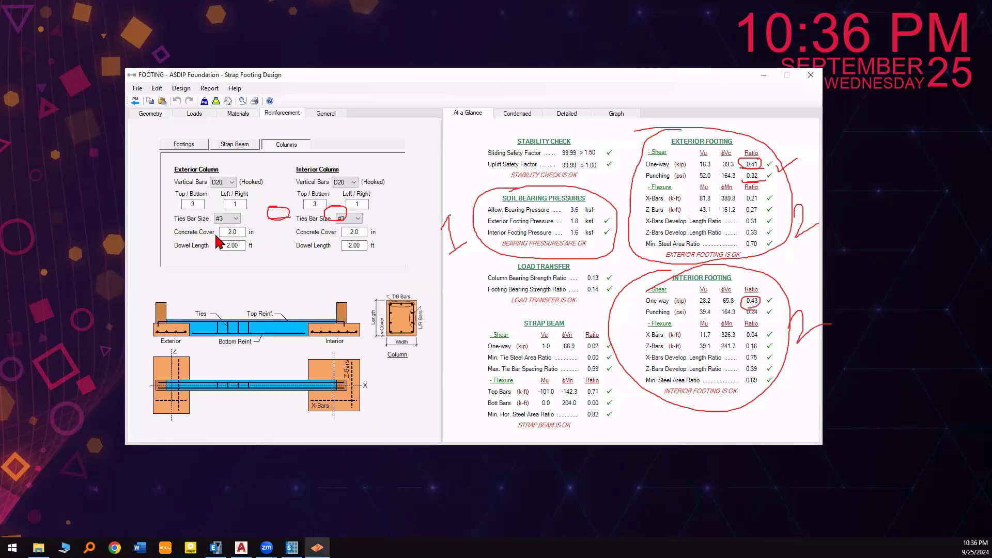
pyautogui.click(186, 145)
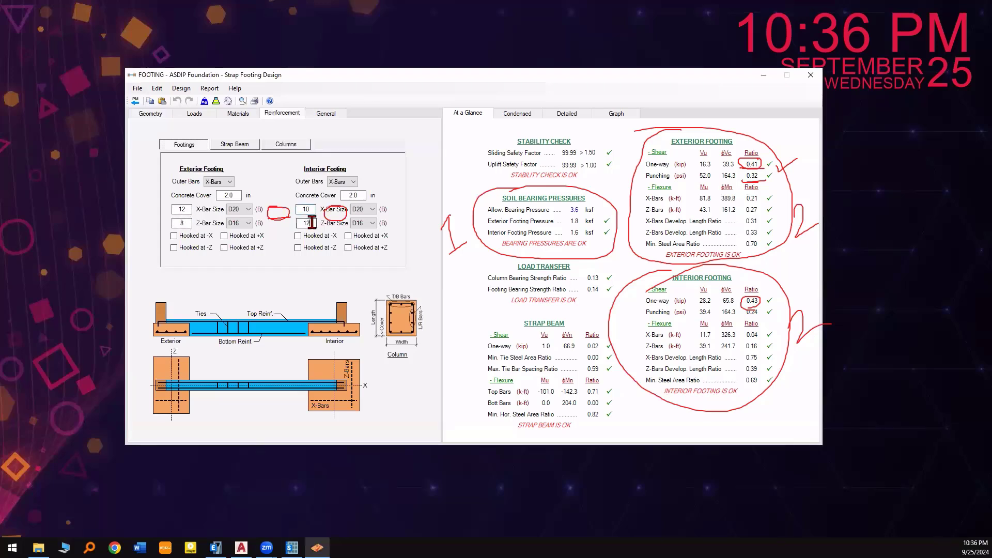
pyautogui.press('Escape')
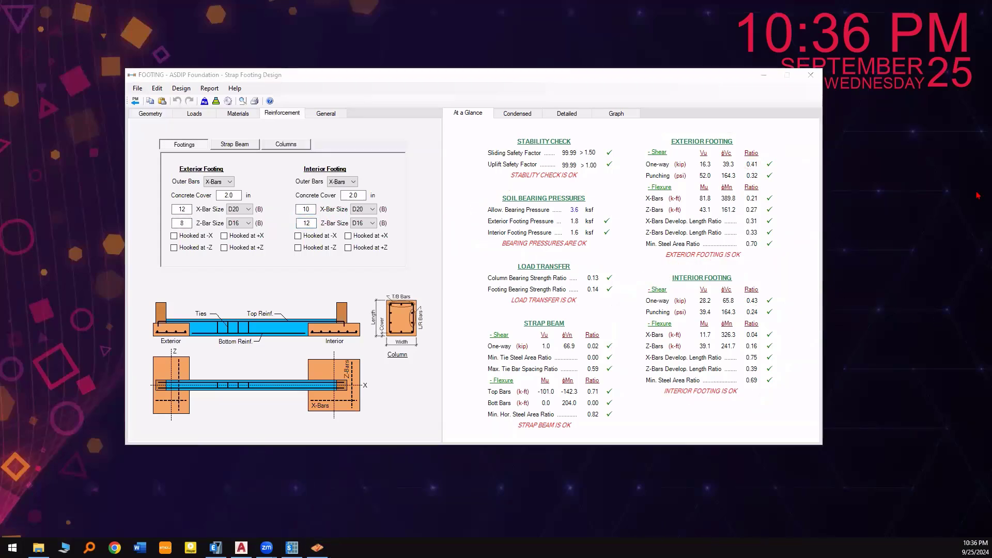
pyautogui.moveTo(636, 249); pyautogui.dragTo(772, 253)
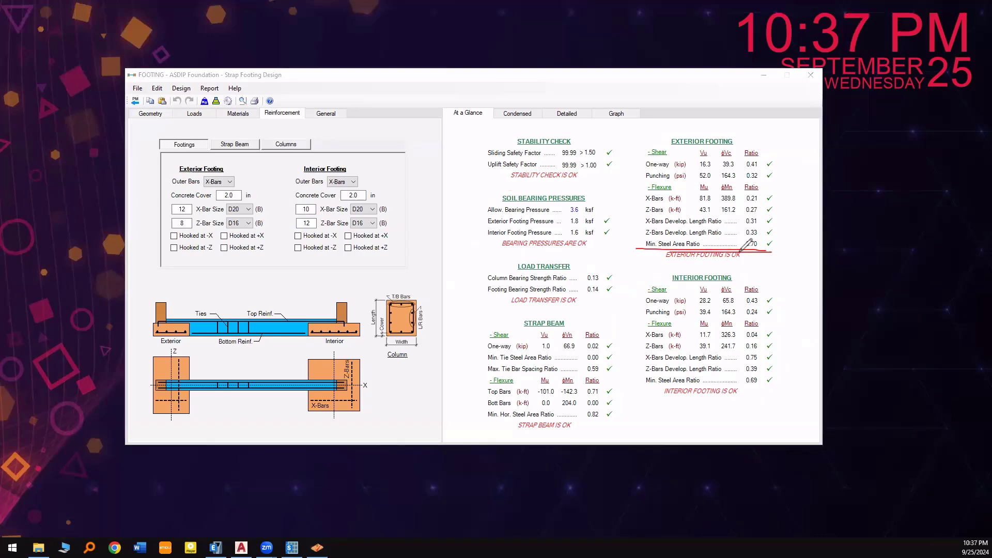
pyautogui.moveTo(641, 196); pyautogui.dragTo(643, 254)
pyautogui.moveTo(745, 202)
pyautogui.mouseDown()
pyautogui.moveTo(757, 201)
pyautogui.moveTo(761, 253)
pyautogui.moveTo(741, 252)
pyautogui.moveTo(756, 239)
pyautogui.mouseUp()
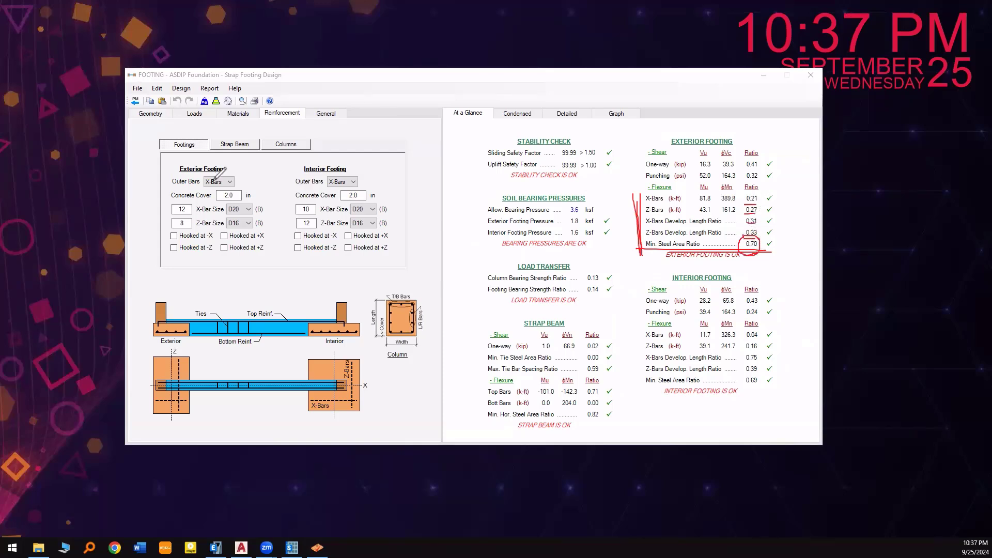
# Compare the X-bar and Z-bar counts and sizes of both footings with the interior footing's minimum steel area ratio
pyautogui.moveTo(185, 199)
pyautogui.mouseDown()
pyautogui.moveTo(199, 234)
pyautogui.moveTo(273, 217)
pyautogui.moveTo(236, 192)
pyautogui.moveTo(179, 198)
pyautogui.moveTo(183, 228)
pyautogui.moveTo(272, 218)
pyautogui.mouseUp()
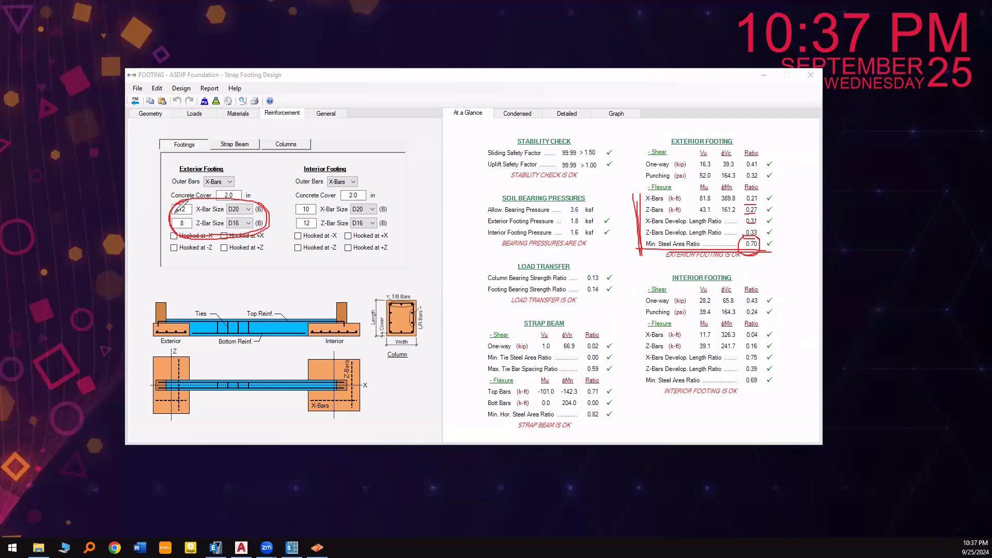
pyautogui.moveTo(175, 214)
pyautogui.mouseDown()
pyautogui.moveTo(254, 214)
pyautogui.moveTo(193, 228)
pyautogui.moveTo(169, 213)
pyautogui.mouseUp()
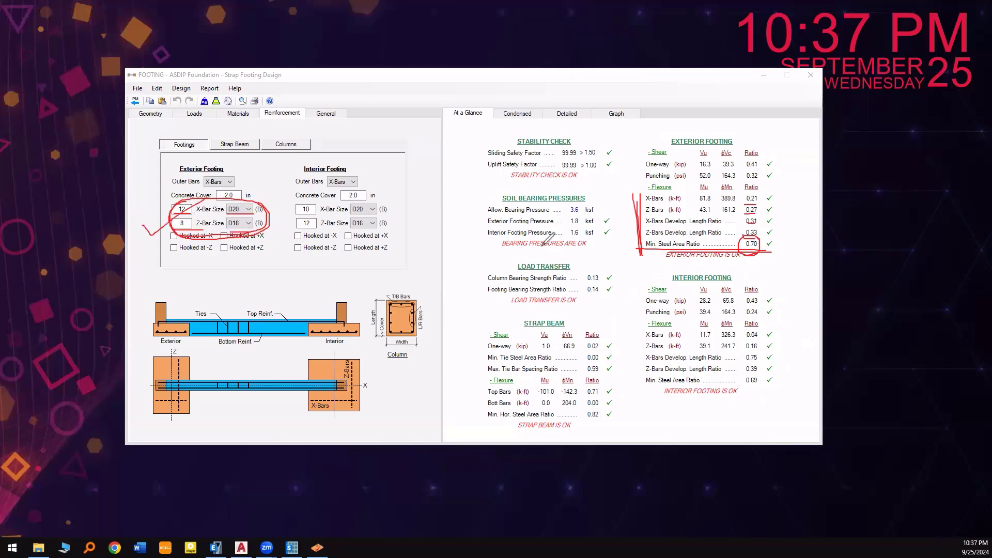
pyautogui.moveTo(293, 194)
pyautogui.mouseDown()
pyautogui.moveTo(389, 226)
pyautogui.moveTo(311, 197)
pyautogui.mouseUp()
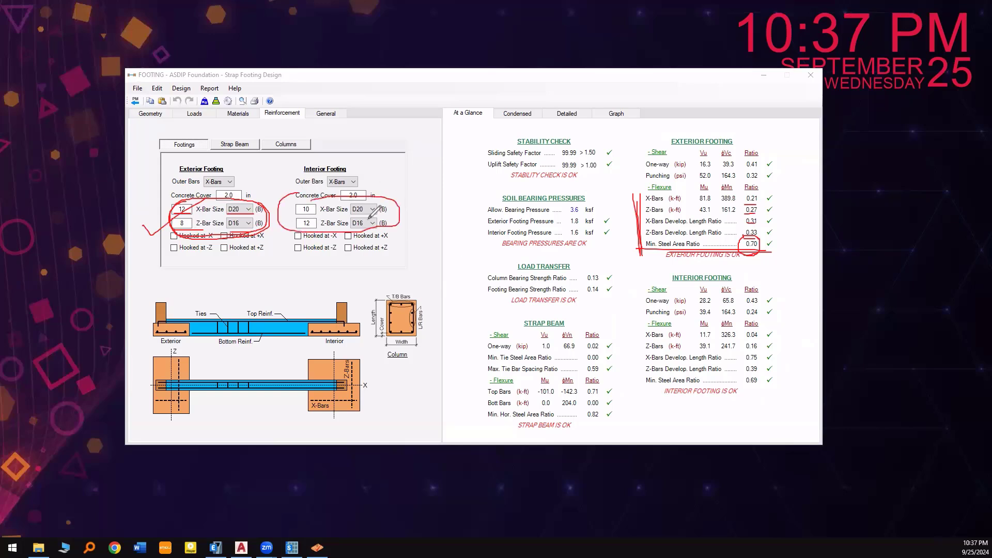
pyautogui.moveTo(756, 371)
pyautogui.mouseDown()
pyautogui.moveTo(740, 377)
pyautogui.moveTo(755, 373)
pyautogui.moveTo(771, 387)
pyautogui.mouseUp()
pyautogui.moveTo(301, 219)
pyautogui.mouseDown()
pyautogui.moveTo(281, 238)
pyautogui.moveTo(309, 222)
pyautogui.mouseUp()
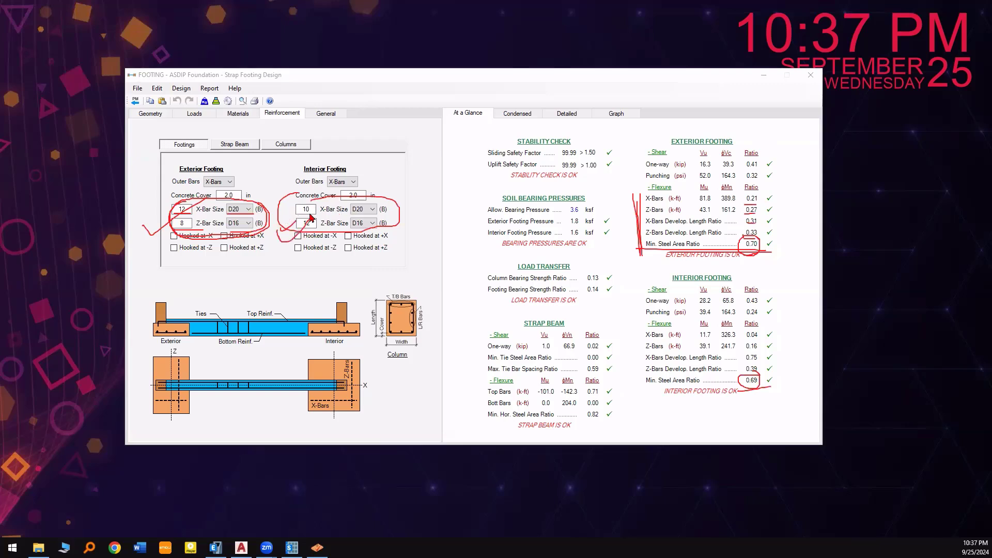
# Try 6 and 4 X-bars in the interior footing against the minimum steel area check, and restore the count to 10
pyautogui.click(284, 212)
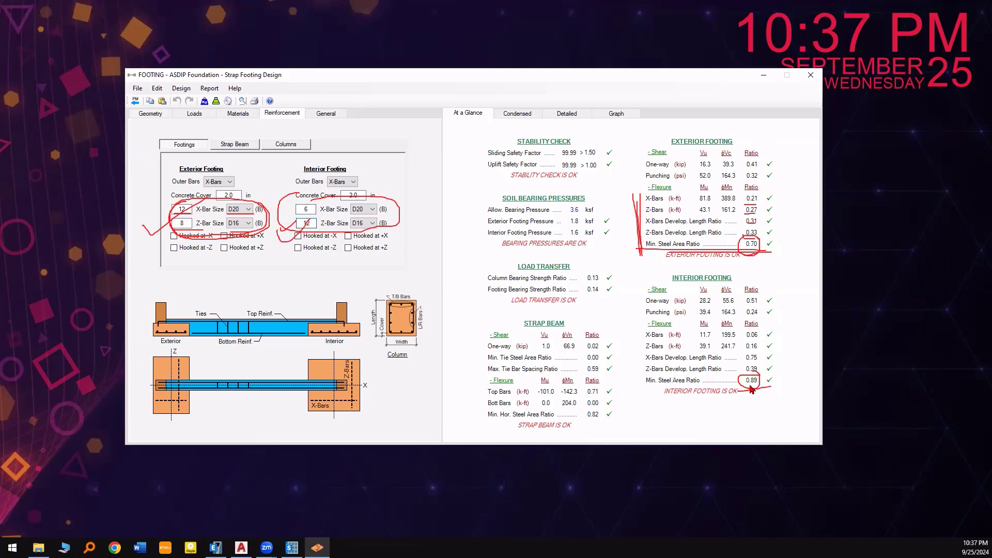
pyautogui.doubleClick(310, 209)
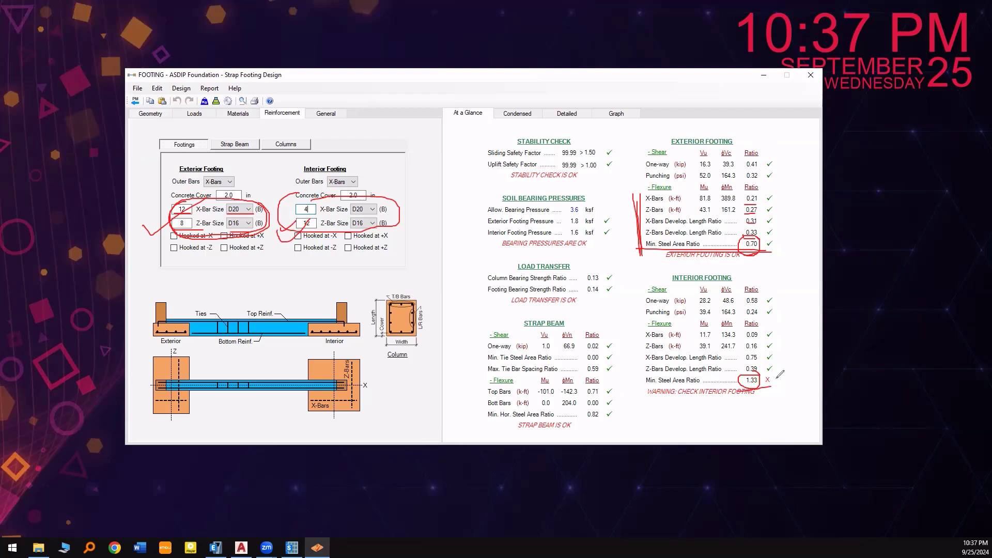
pyautogui.moveTo(759, 377); pyautogui.dragTo(785, 389)
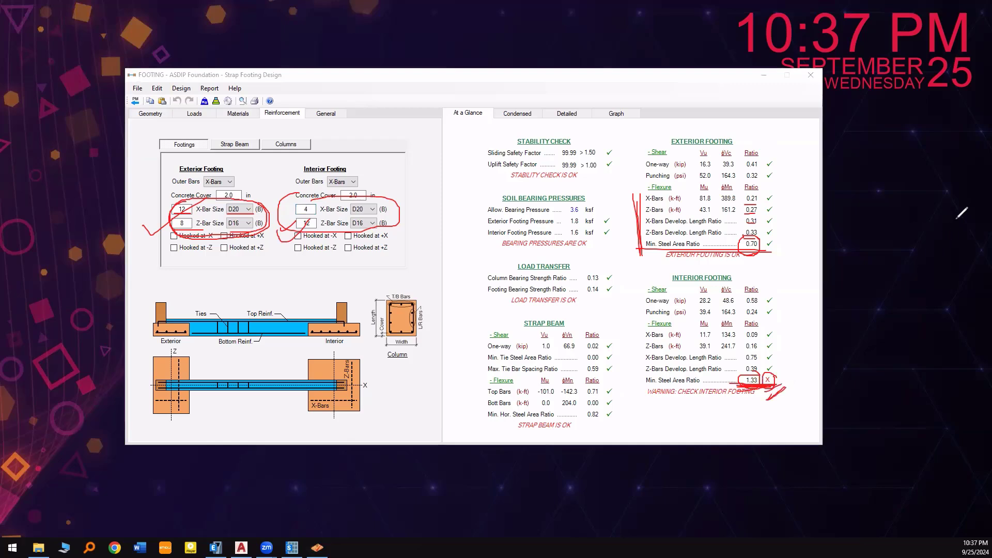
pyautogui.click(305, 209)
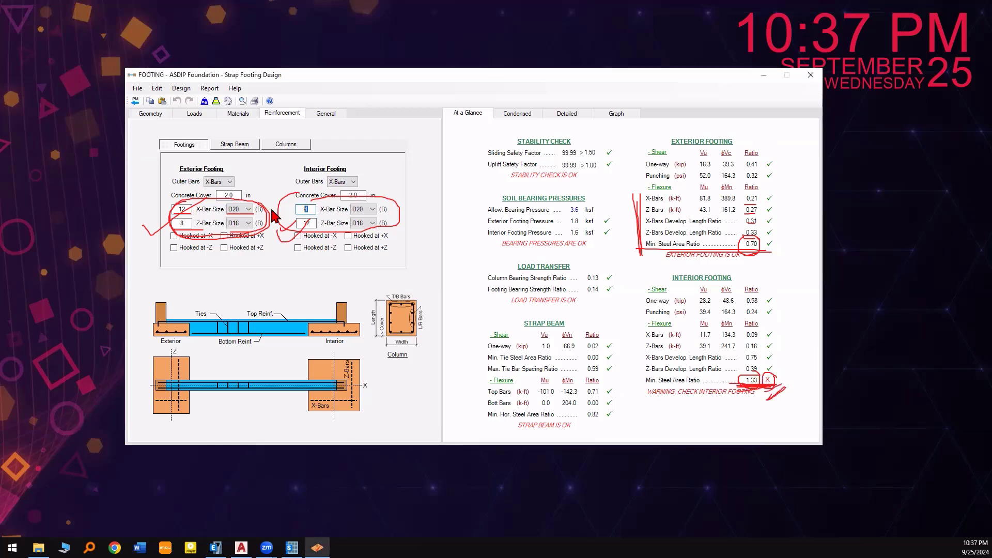
pyautogui.press('Return')
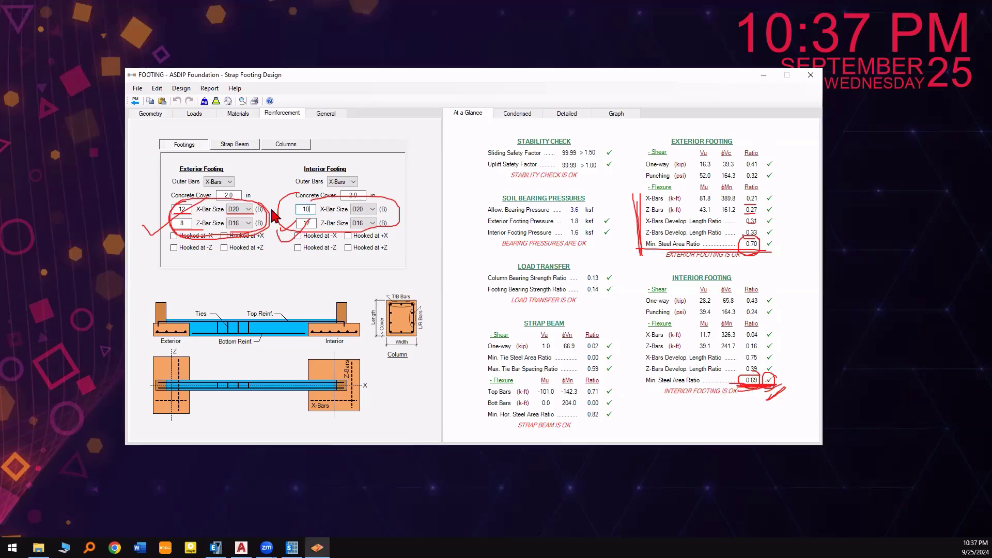
pyautogui.click(969, 344)
pyautogui.press('Escape')
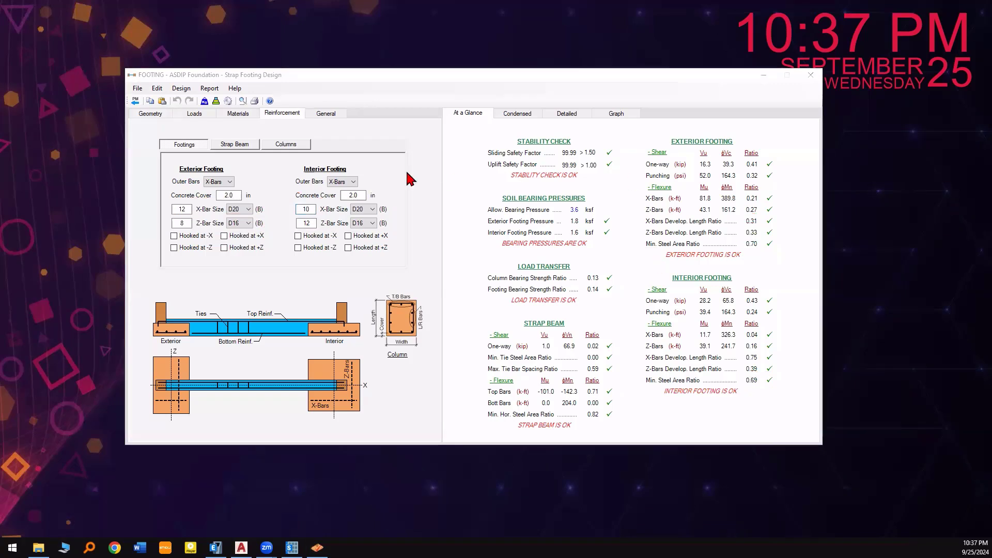
# Show the strap beam reinforcement and examine its tie spacing, top and bottom bar, and minimum horizontal steel ratios
pyautogui.click(235, 144)
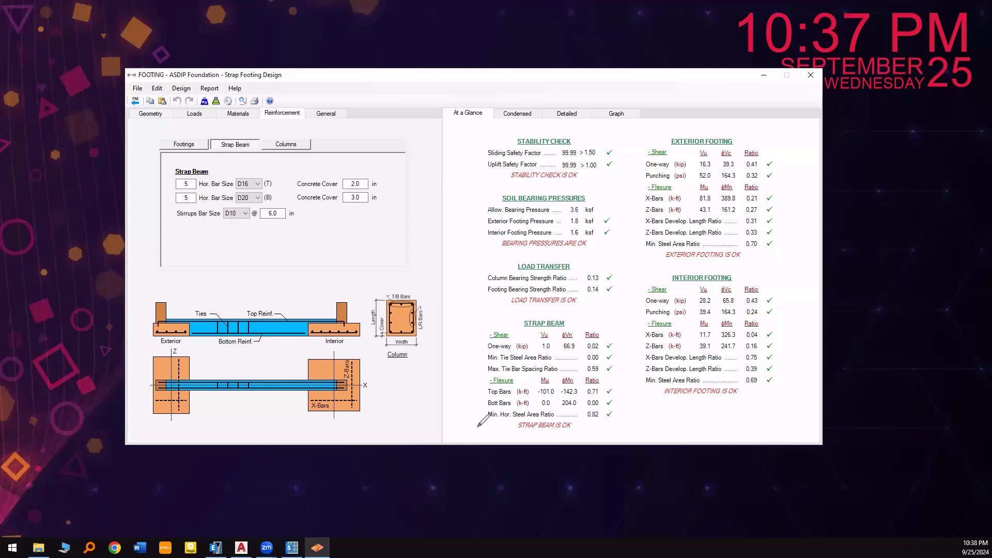
pyautogui.moveTo(522, 309)
pyautogui.mouseDown()
pyautogui.moveTo(602, 439)
pyautogui.moveTo(620, 320)
pyautogui.moveTo(506, 313)
pyautogui.mouseUp()
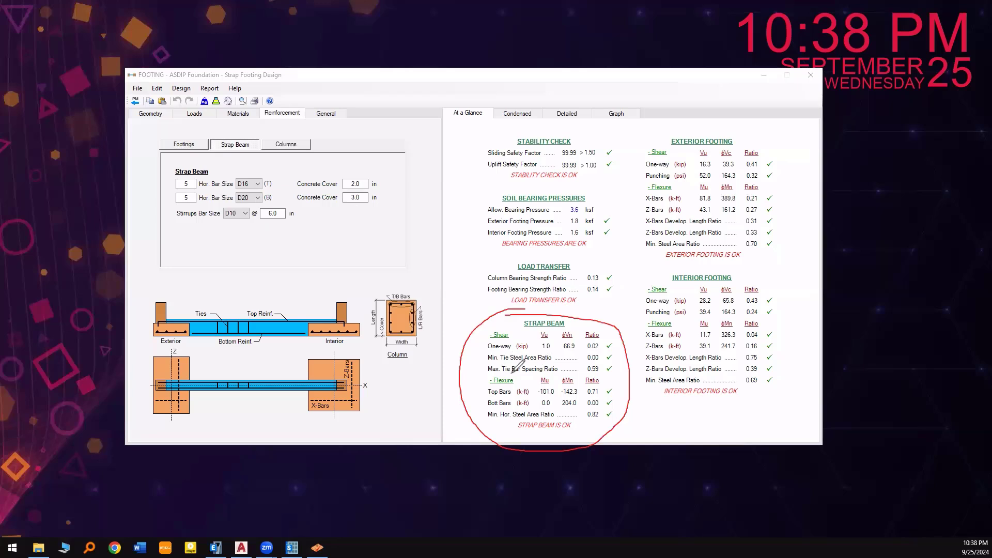
pyautogui.moveTo(601, 365)
pyautogui.mouseDown()
pyautogui.moveTo(587, 363)
pyautogui.moveTo(597, 363)
pyautogui.mouseUp()
pyautogui.moveTo(514, 375); pyautogui.dragTo(575, 376)
pyautogui.moveTo(500, 373)
pyautogui.mouseDown()
pyautogui.moveTo(484, 373)
pyautogui.moveTo(512, 397)
pyautogui.moveTo(487, 410)
pyautogui.mouseUp()
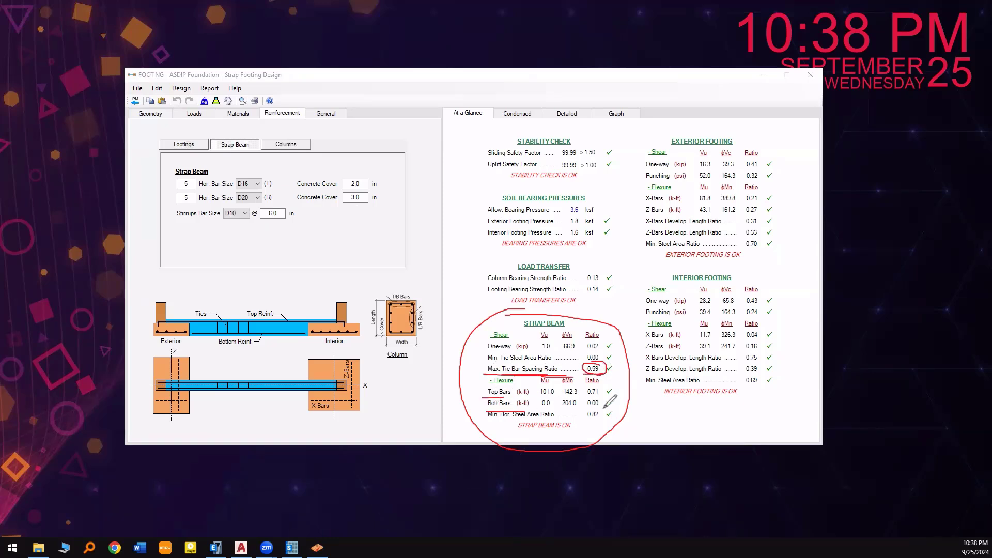
pyautogui.moveTo(587, 396); pyautogui.dragTo(598, 395)
pyautogui.moveTo(602, 409)
pyautogui.mouseDown()
pyautogui.moveTo(585, 420)
pyautogui.moveTo(608, 410)
pyautogui.mouseUp()
pyautogui.moveTo(607, 374); pyautogui.dragTo(615, 357)
pyautogui.moveTo(611, 406); pyautogui.dragTo(609, 414)
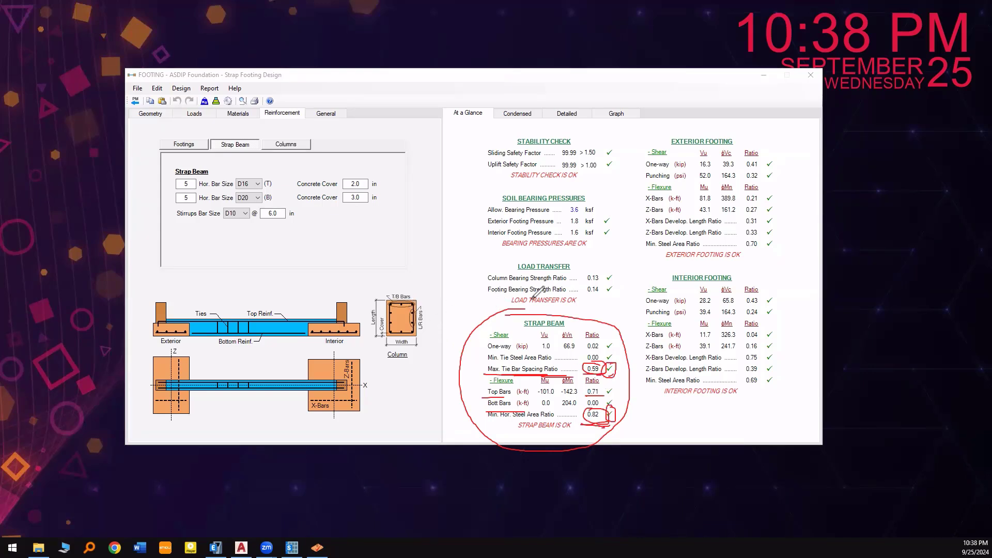
# Review the soil bearing, exterior footing, interior footing and strap beam checks together against the design inputs
pyautogui.moveTo(532, 179)
pyautogui.mouseDown()
pyautogui.moveTo(554, 174)
pyautogui.moveTo(517, 178)
pyautogui.mouseUp()
pyautogui.moveTo(667, 129)
pyautogui.mouseDown()
pyautogui.moveTo(658, 171)
pyautogui.moveTo(729, 161)
pyautogui.mouseUp()
pyautogui.moveTo(643, 267)
pyautogui.mouseDown()
pyautogui.moveTo(615, 362)
pyautogui.moveTo(744, 261)
pyautogui.mouseUp()
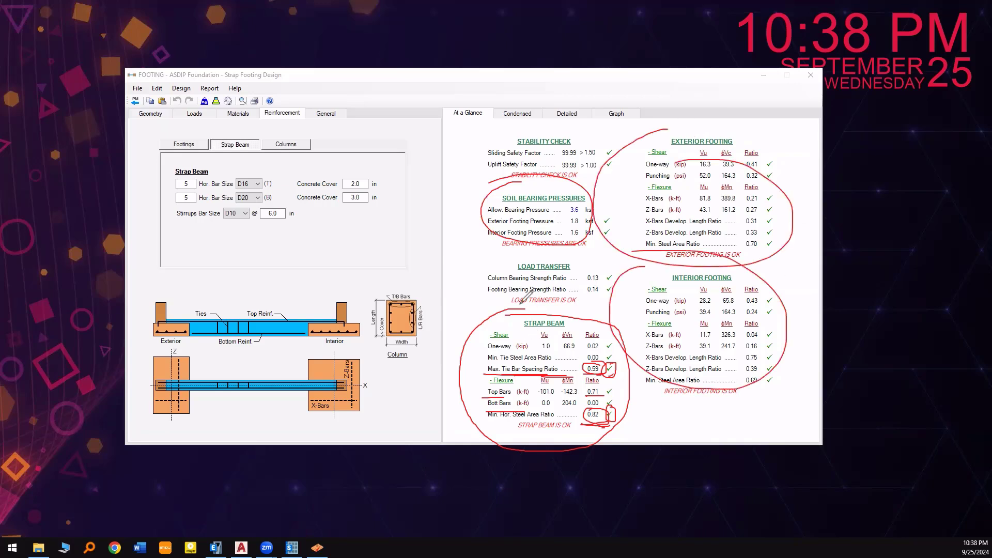
pyautogui.moveTo(522, 444); pyautogui.dragTo(614, 393)
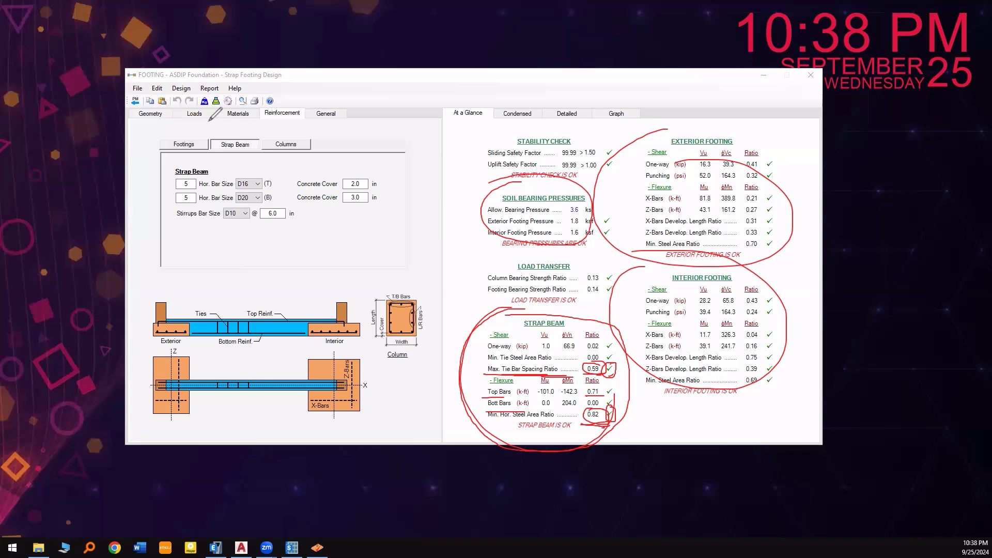
pyautogui.moveTo(198, 120)
pyautogui.mouseDown()
pyautogui.moveTo(160, 305)
pyautogui.moveTo(289, 422)
pyautogui.moveTo(412, 184)
pyautogui.moveTo(189, 127)
pyautogui.mouseUp()
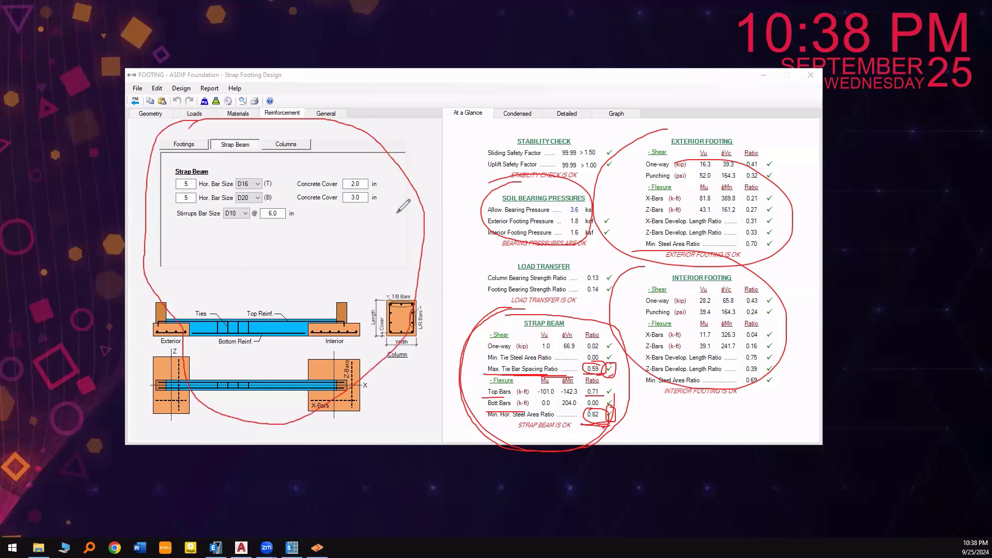
pyautogui.moveTo(464, 238); pyautogui.dragTo(517, 243)
pyautogui.moveTo(734, 279); pyautogui.dragTo(666, 314)
pyautogui.moveTo(700, 214); pyautogui.dragTo(746, 183)
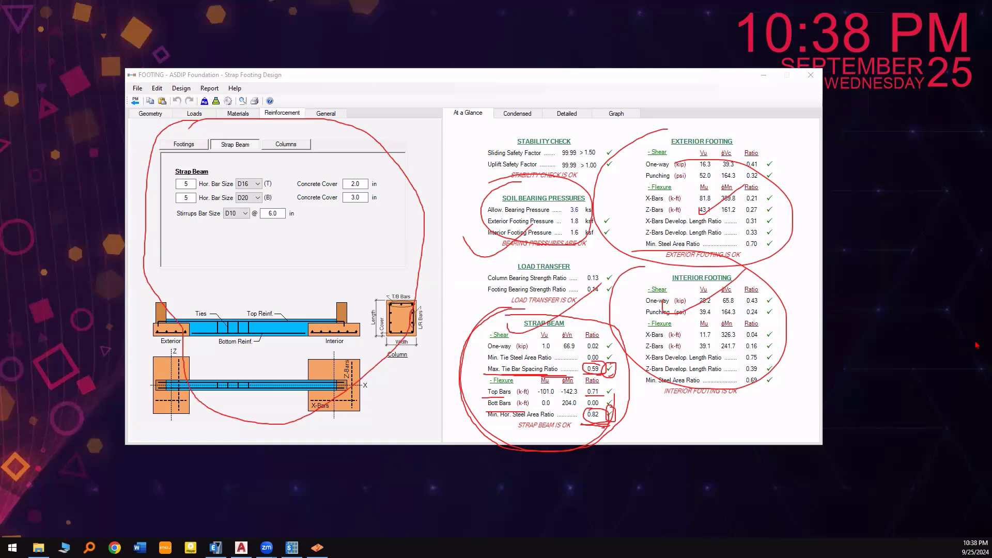
pyautogui.press('Escape')
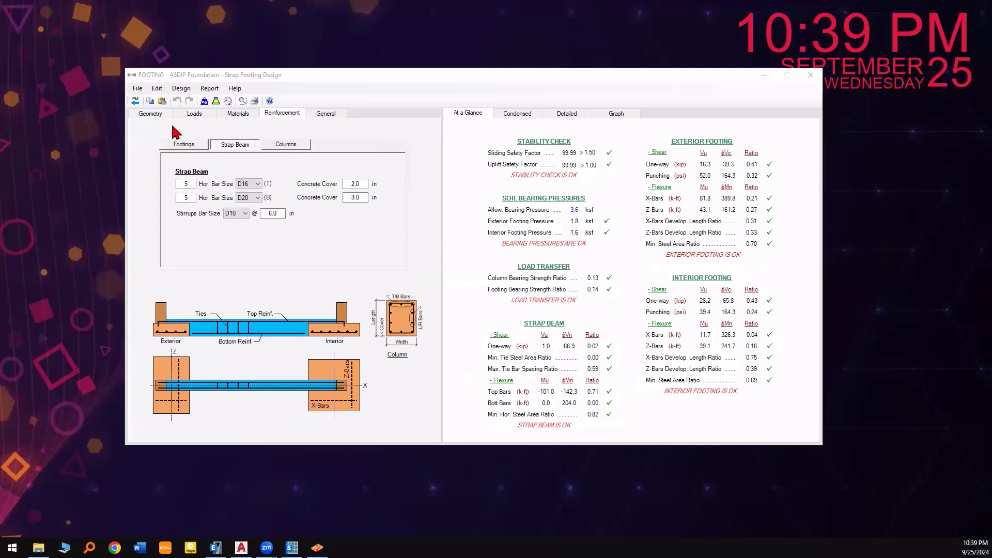
# Compare the factored load combinations for ASCE 7-05, User-defined and ASCE 7-10/16, and leave the load combinations without applying changes
pyautogui.click(151, 113)
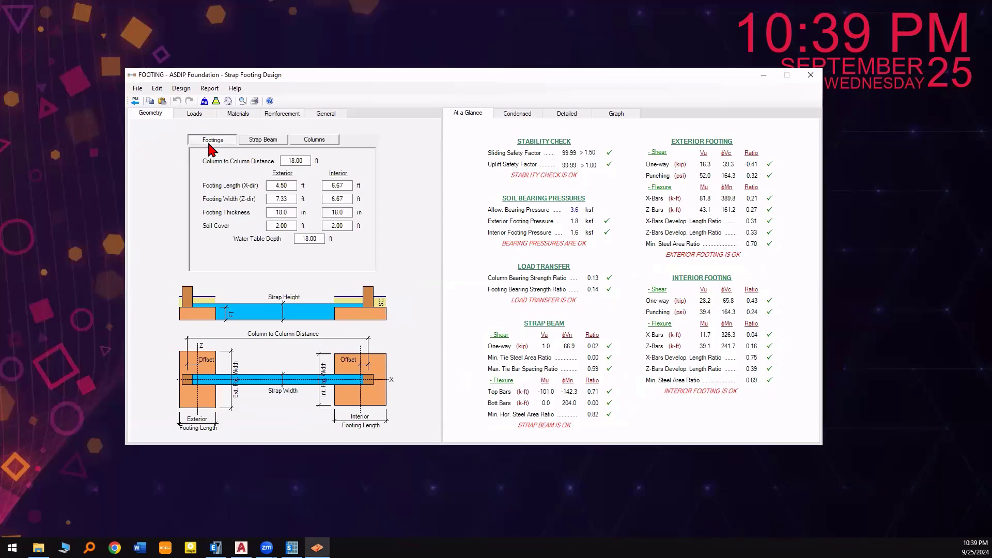
pyautogui.click(181, 90)
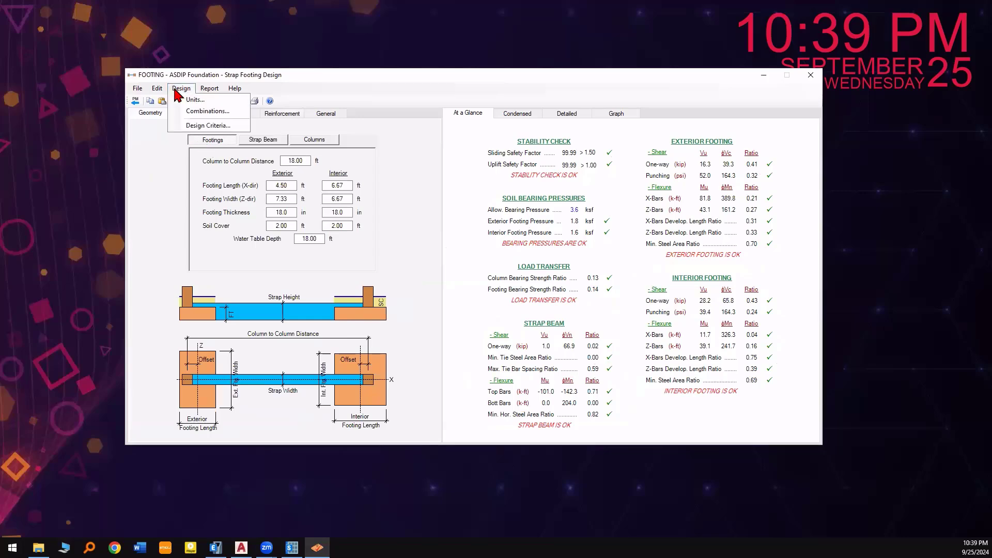
pyautogui.click(197, 112)
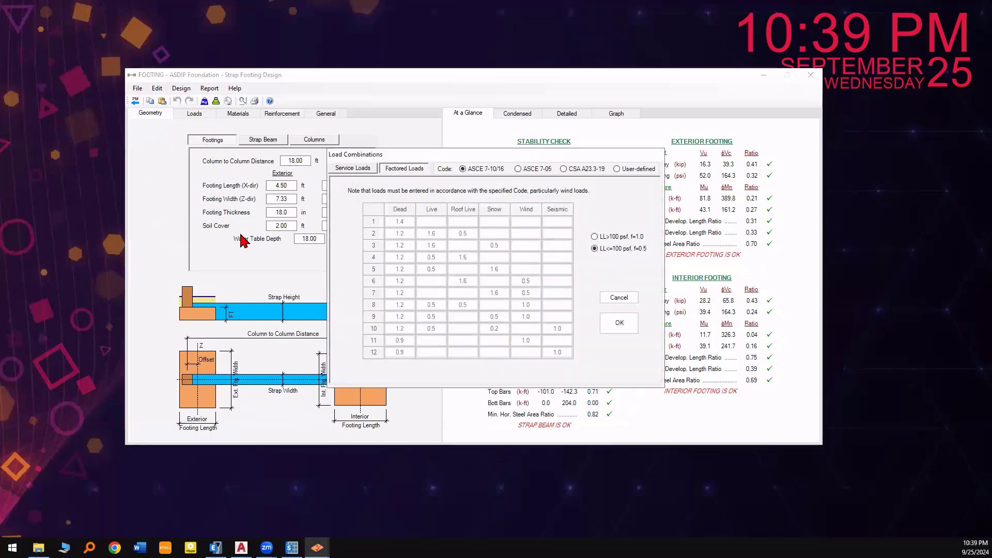
pyautogui.moveTo(385, 155); pyautogui.dragTo(450, 155)
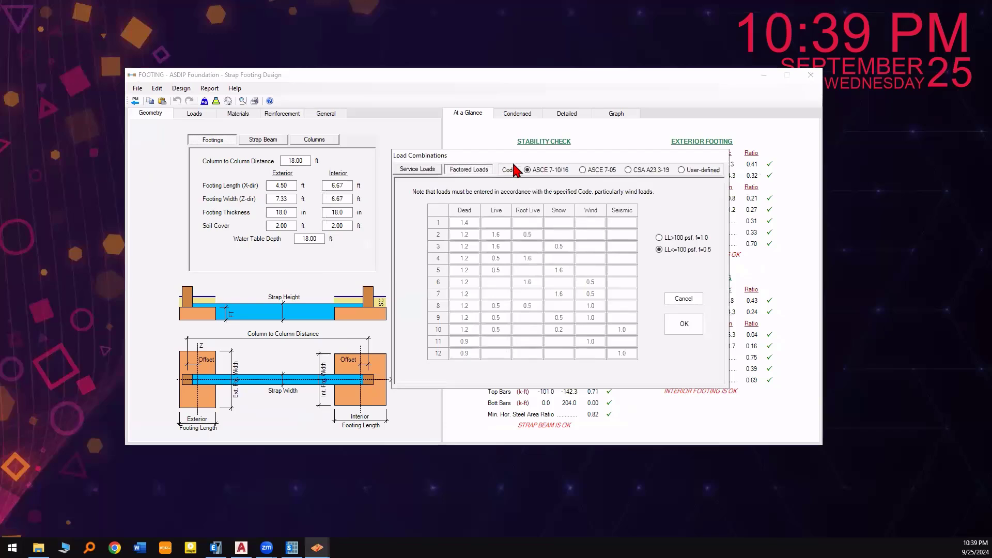
pyautogui.moveTo(515, 155); pyautogui.dragTo(472, 122)
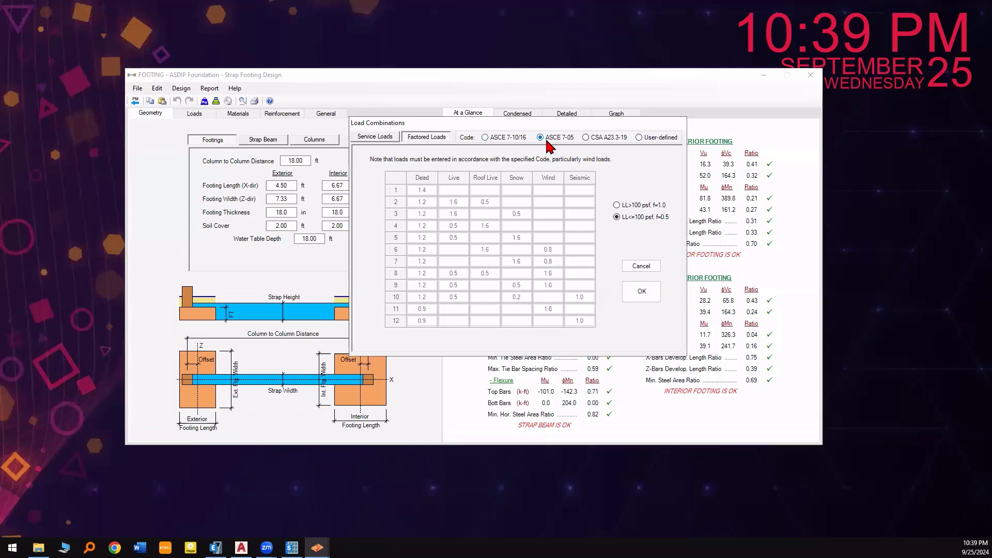
pyautogui.click(648, 138)
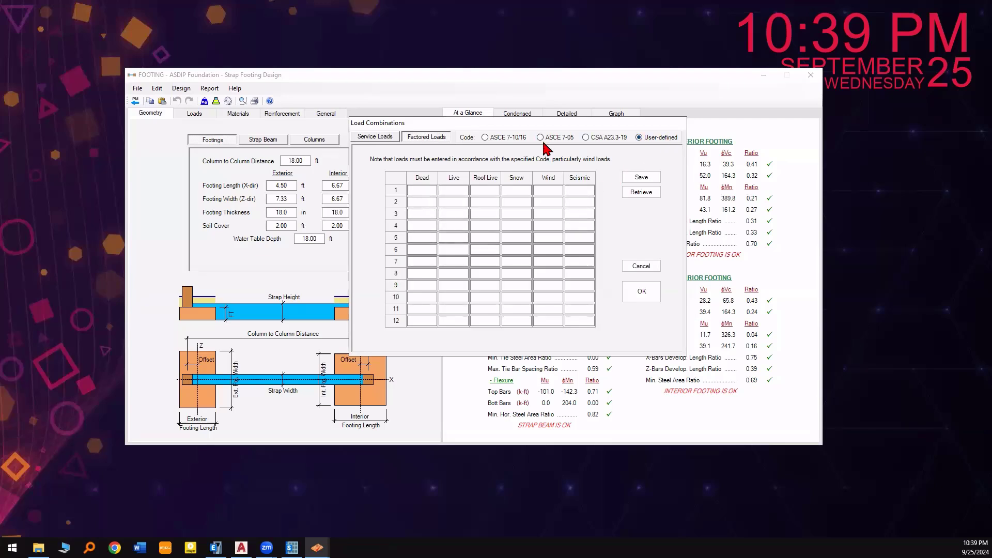
pyautogui.click(485, 139)
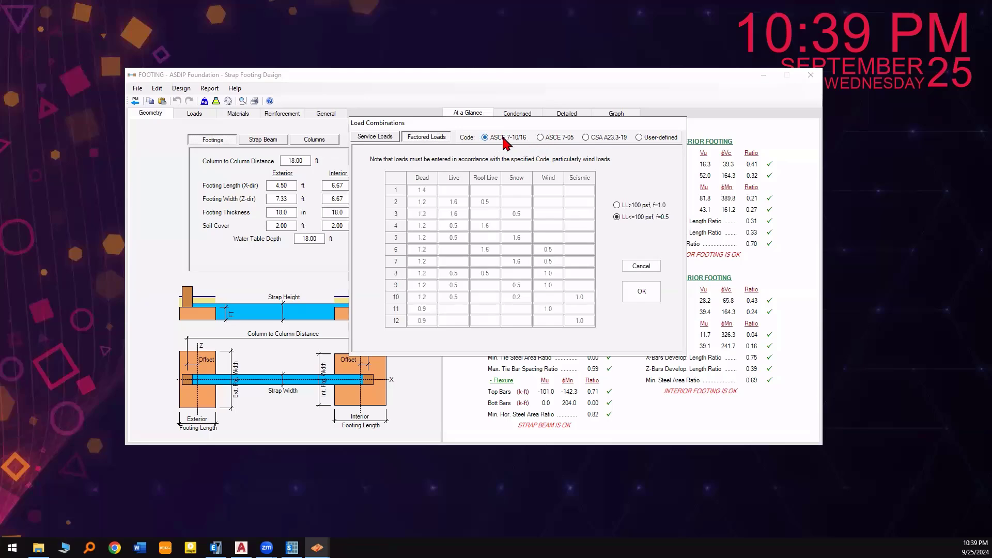
pyautogui.click(648, 265)
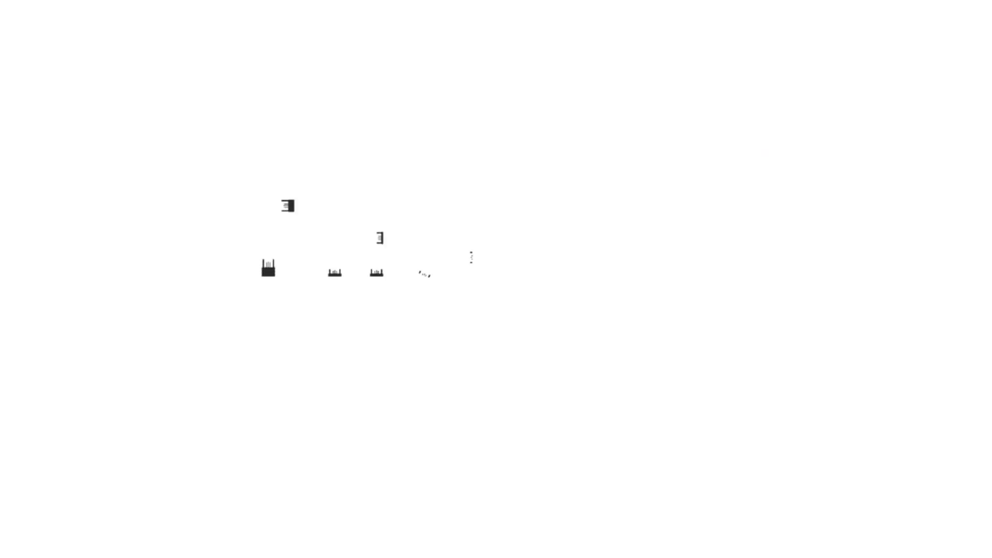